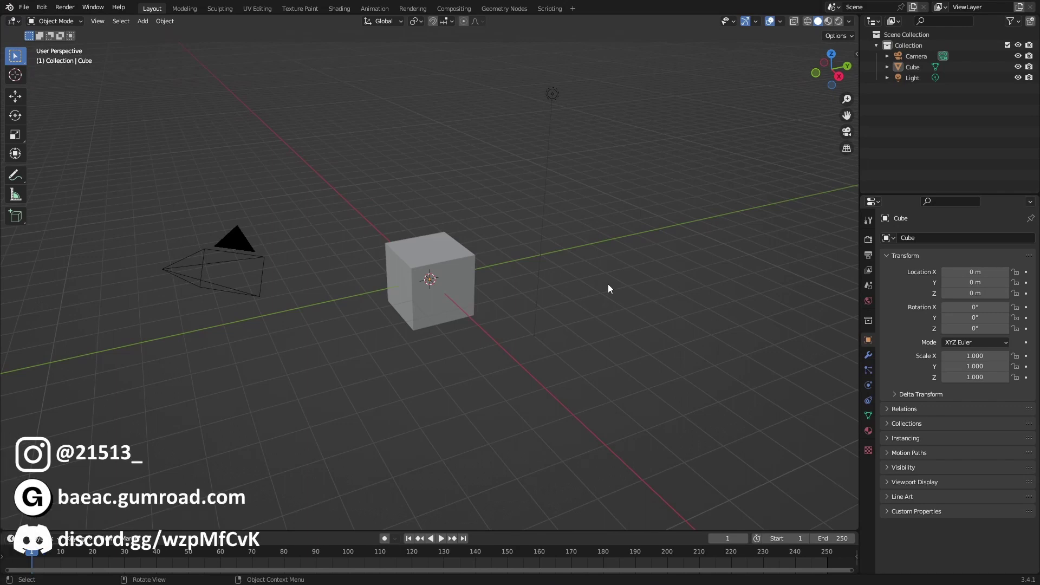
Delete the default cube and add a new mesh cube at the scene's origin
{"action": "middle_click_drag", "start_coordinate": [608, 284], "coordinate": [506, 320]}
{"action": "left_click", "coordinate": [440, 283]}
{"action": "key", "text": "Delete"}
{"action": "key", "text": "shift+a"}
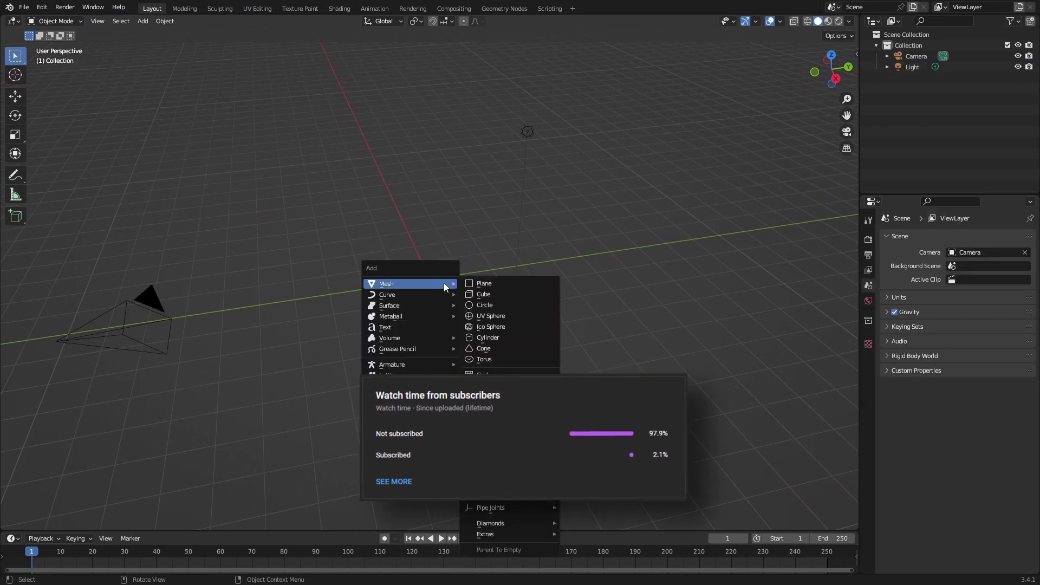
{"action": "left_click", "coordinate": [492, 294]}
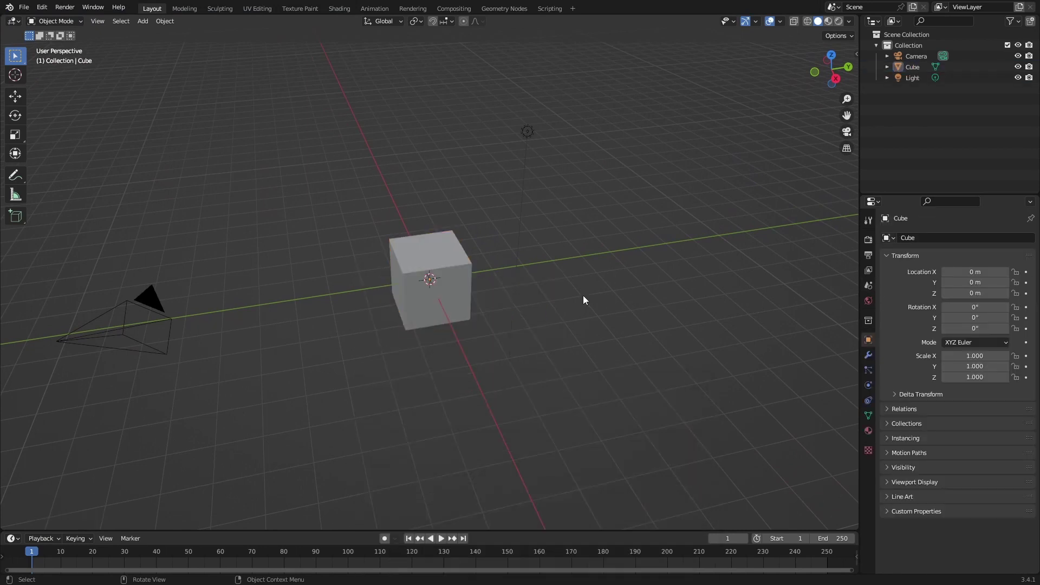
Open the Dust Overlays by baeac add-on controls and add a dust overlay to the camera
{"action": "key", "text": "n"}
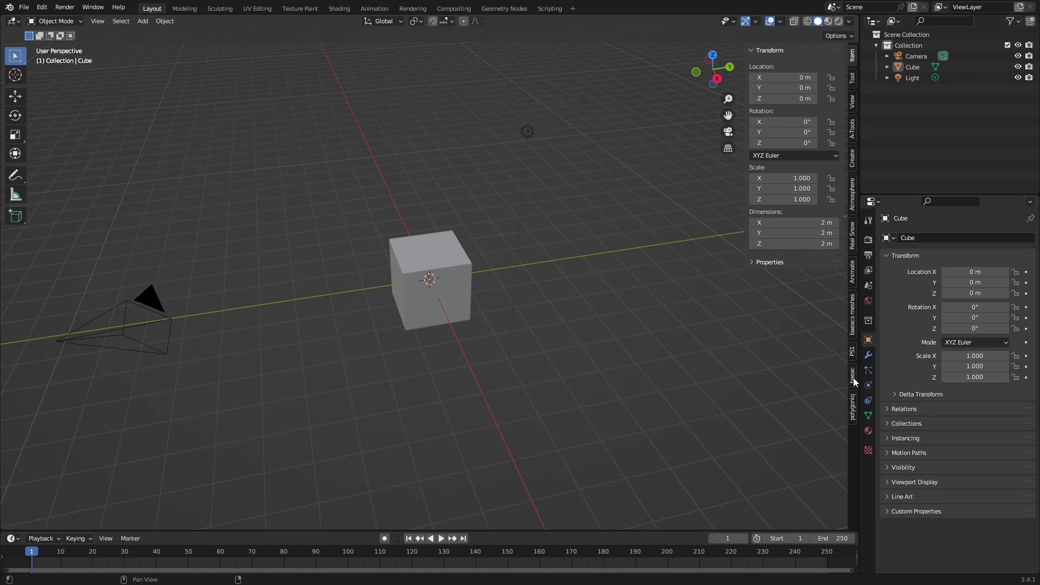
{"action": "left_click", "coordinate": [852, 378]}
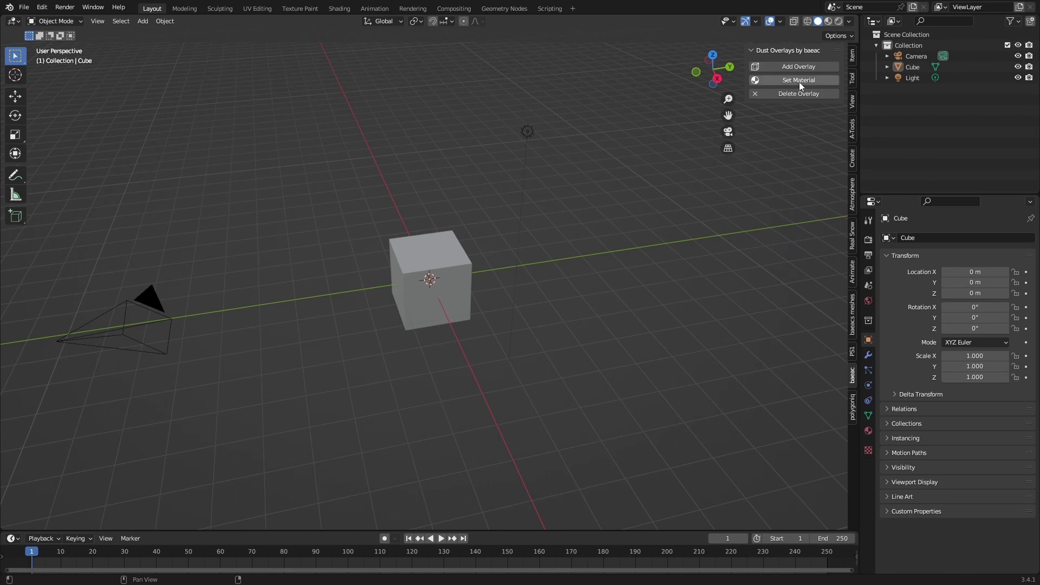
{"action": "middle_click_drag", "start_coordinate": [703, 164], "coordinate": [623, 238]}
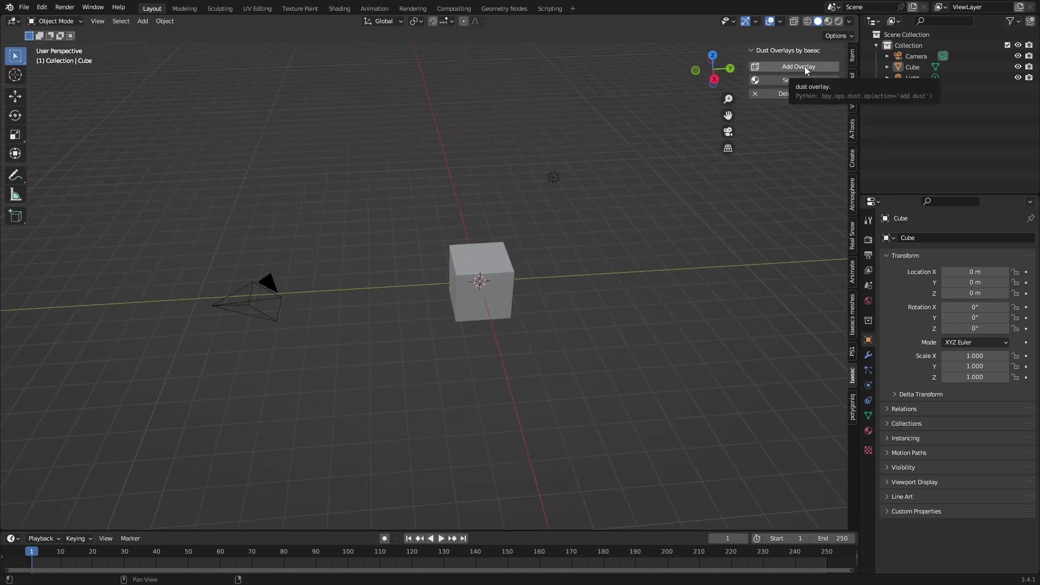
{"action": "left_click", "coordinate": [804, 66]}
Select the camera and raise its focal length to 136 mm
{"action": "scroll", "coordinate": [278, 312], "scroll_direction": "up", "scroll_amount": 4}
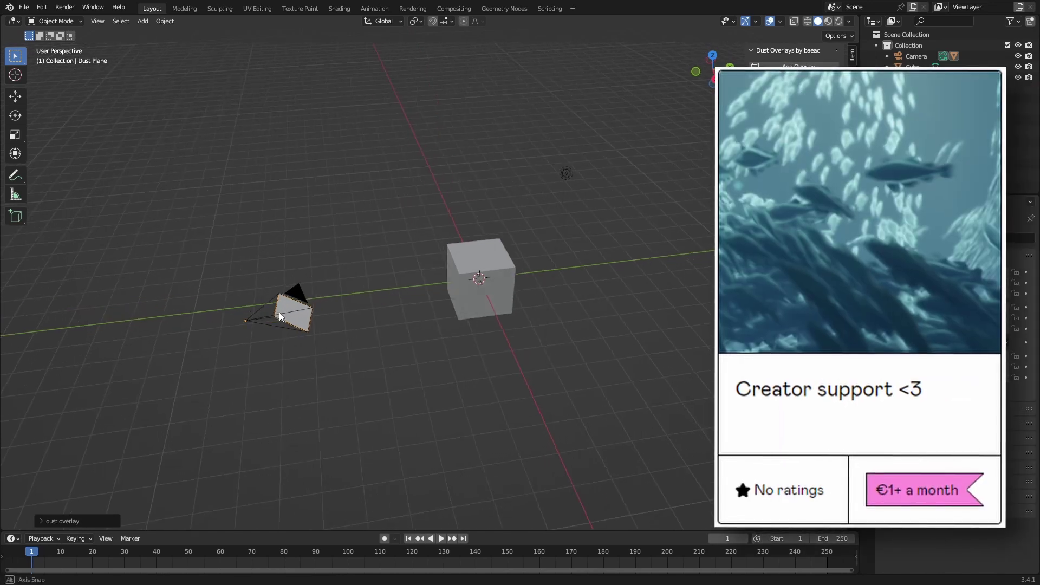
{"action": "middle_click_drag", "start_coordinate": [257, 345], "coordinate": [321, 257], "text": "shift"}
{"action": "scroll", "coordinate": [336, 261], "scroll_direction": "down", "scroll_amount": 4}
{"action": "left_click", "coordinate": [321, 259]}
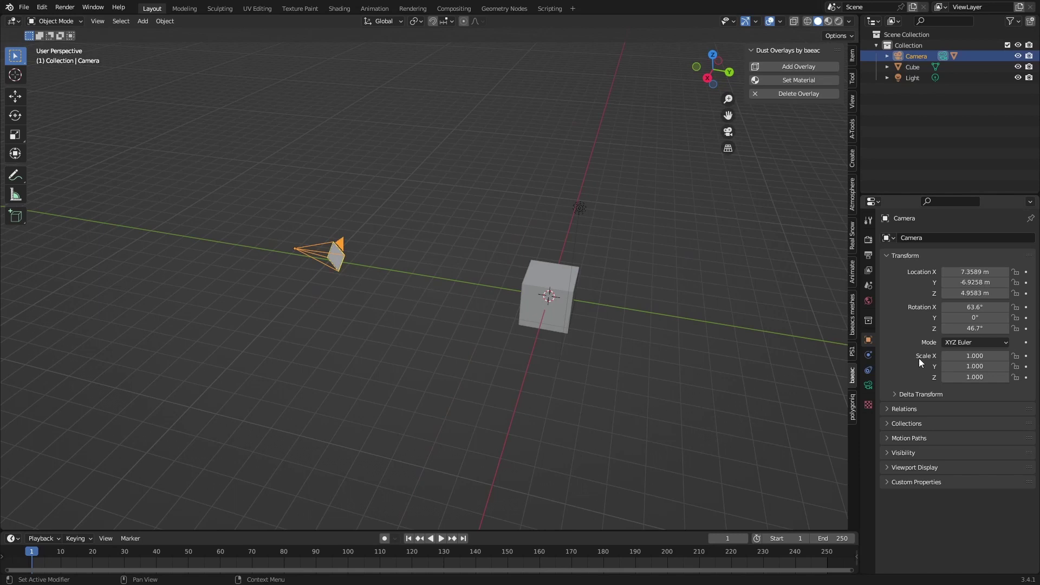
{"action": "left_click", "coordinate": [869, 385]}
{"action": "left_click_drag", "start_coordinate": [973, 298], "coordinate": [1007, 298]}
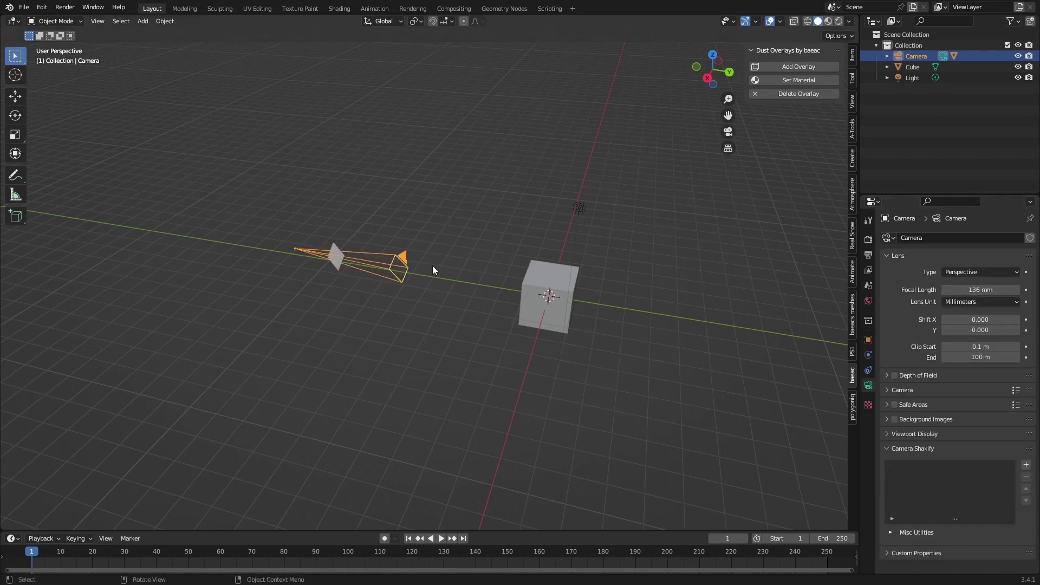
Add a new dust overlay that fits the changed lens and delete the old dust plane nearer the camera
{"action": "scroll", "coordinate": [447, 267], "scroll_direction": "up", "scroll_amount": 2}
{"action": "left_click", "coordinate": [784, 67]}
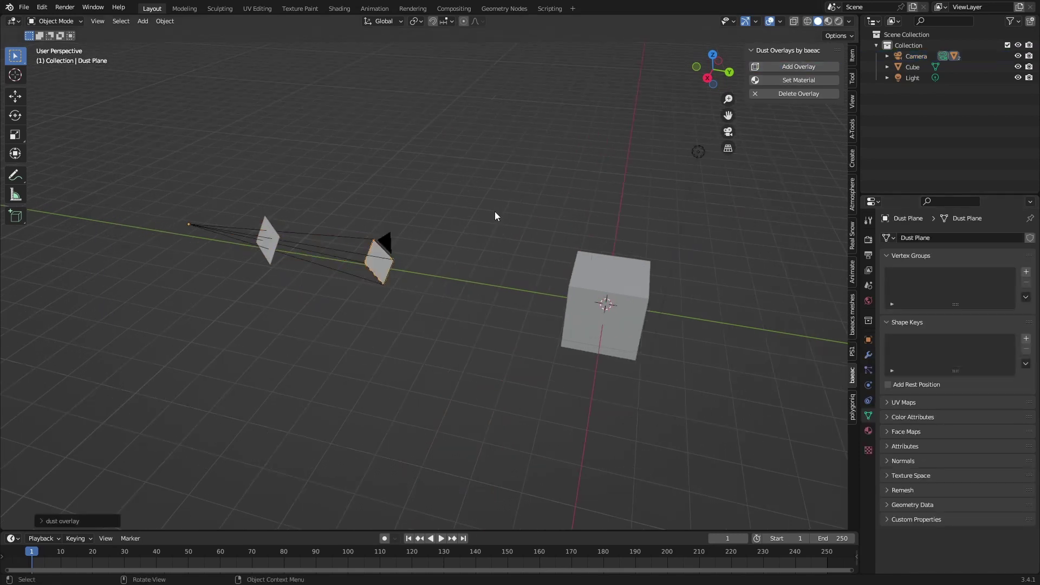
{"action": "left_click", "coordinate": [277, 232]}
{"action": "key", "text": "x"}
{"action": "left_click", "coordinate": [277, 232]}
{"action": "middle_click_drag", "start_coordinate": [496, 274], "coordinate": [279, 340]}
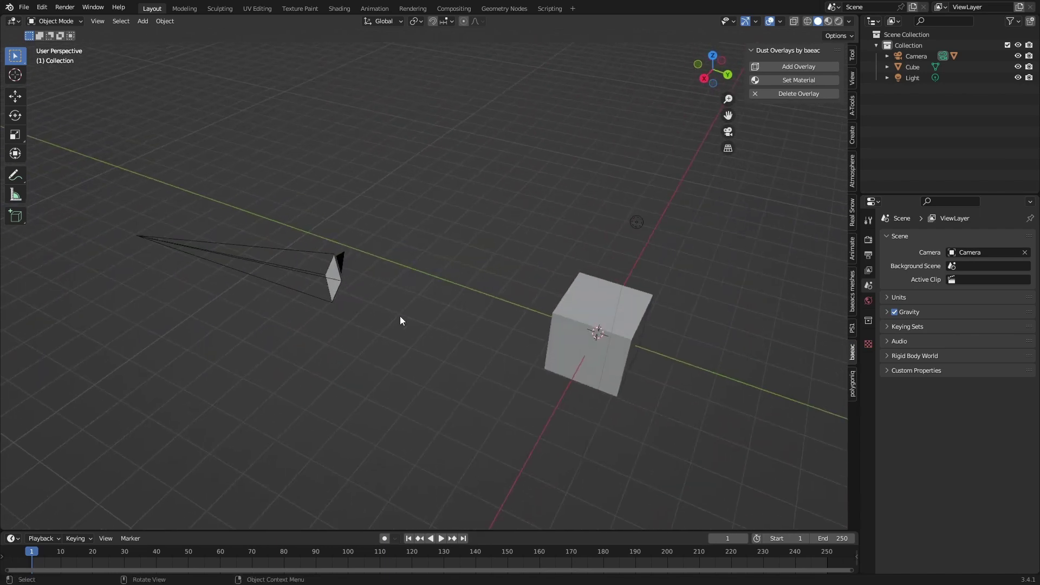
Look through the camera and switch the viewport shading to Rendered
{"action": "middle_click_drag", "start_coordinate": [400, 316], "coordinate": [439, 323]}
{"action": "left_click", "coordinate": [439, 323]}
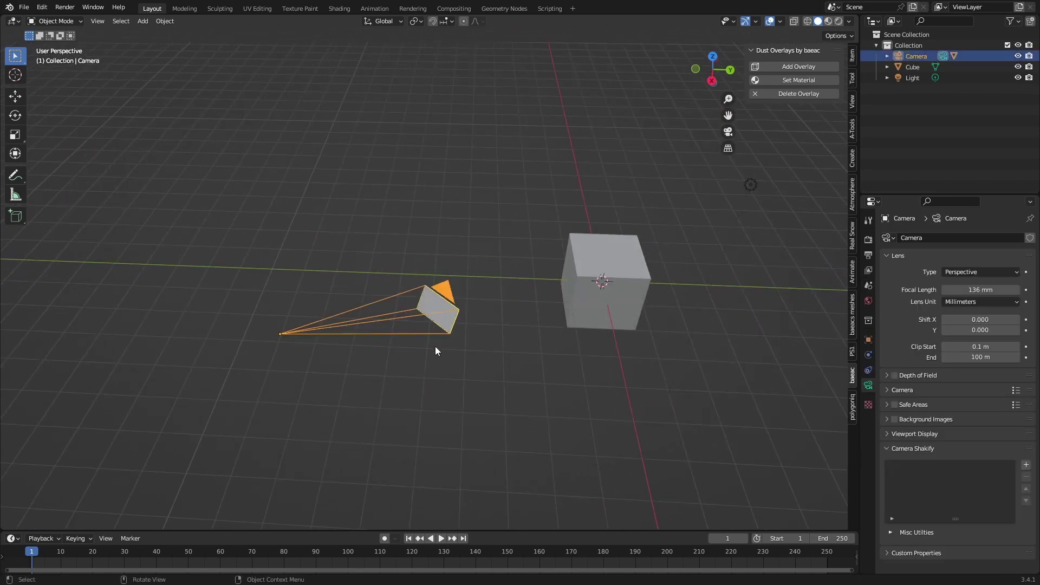
{"action": "key", "text": "KP_0"}
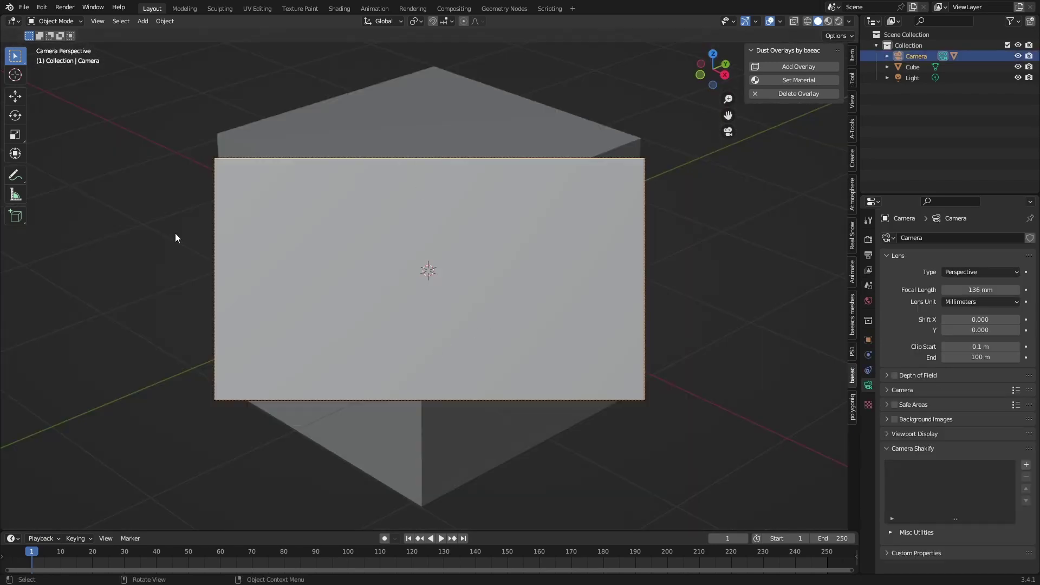
{"action": "key", "text": "z"}
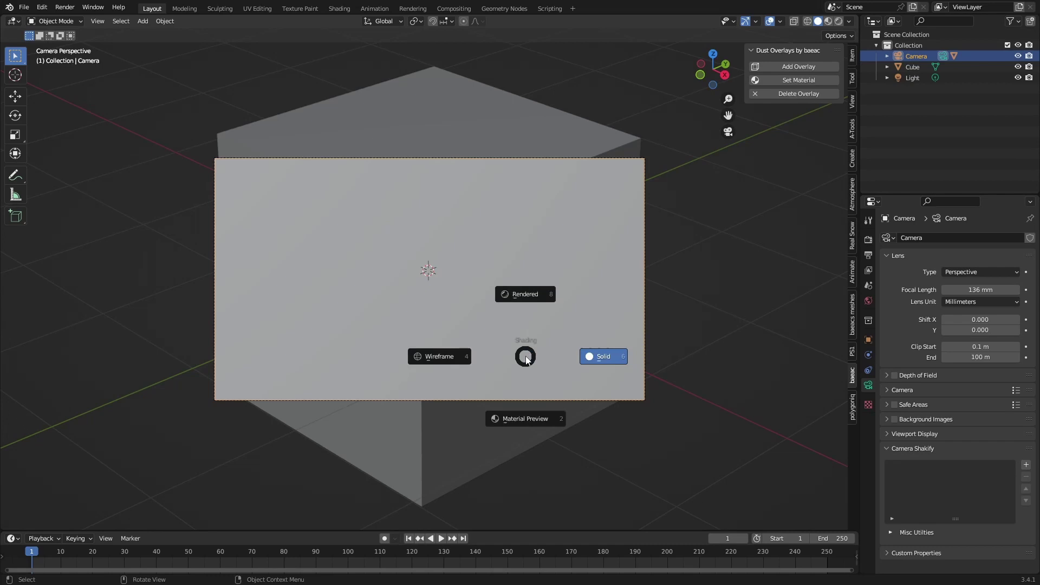
{"action": "left_click", "coordinate": [527, 294]}
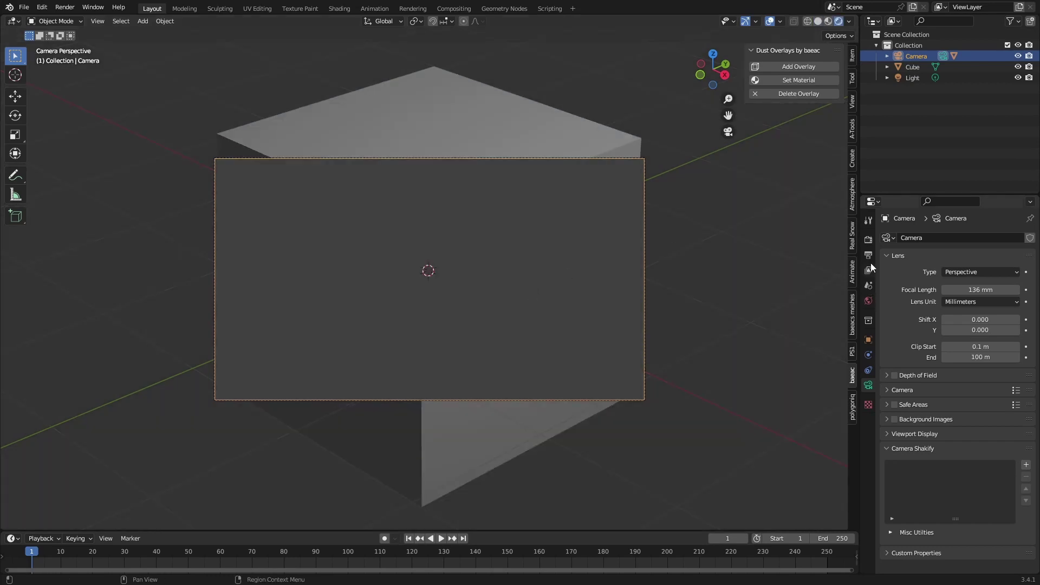
Change the render engine to Cycles
{"action": "left_click", "coordinate": [868, 240]}
{"action": "left_click", "coordinate": [962, 238]}
{"action": "left_click", "coordinate": [969, 273]}
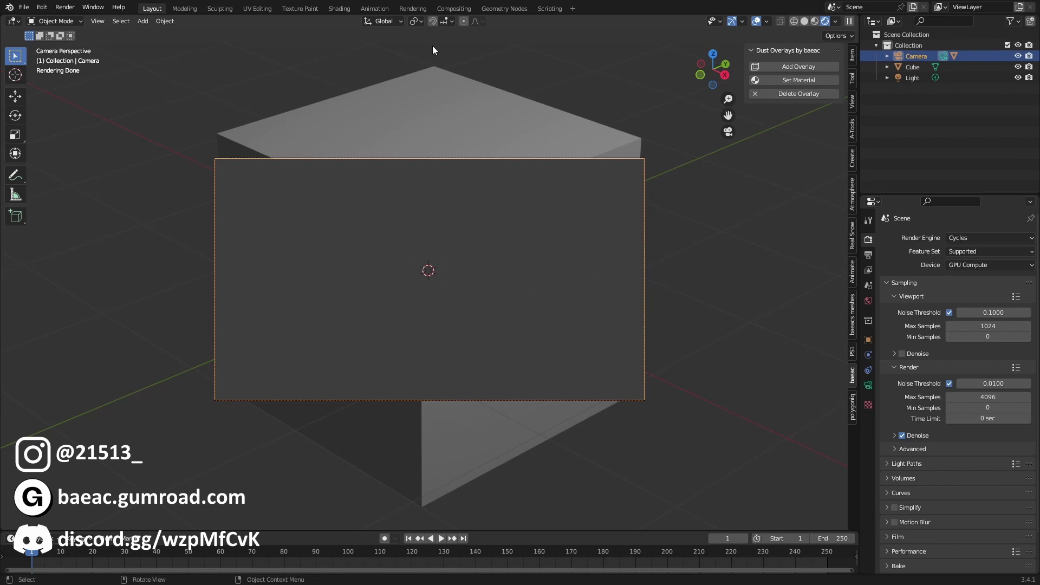
Apply the add-on's dust material to the overlay plane and deselect the camera
{"action": "left_click", "coordinate": [792, 78]}
{"action": "left_click", "coordinate": [749, 266]}
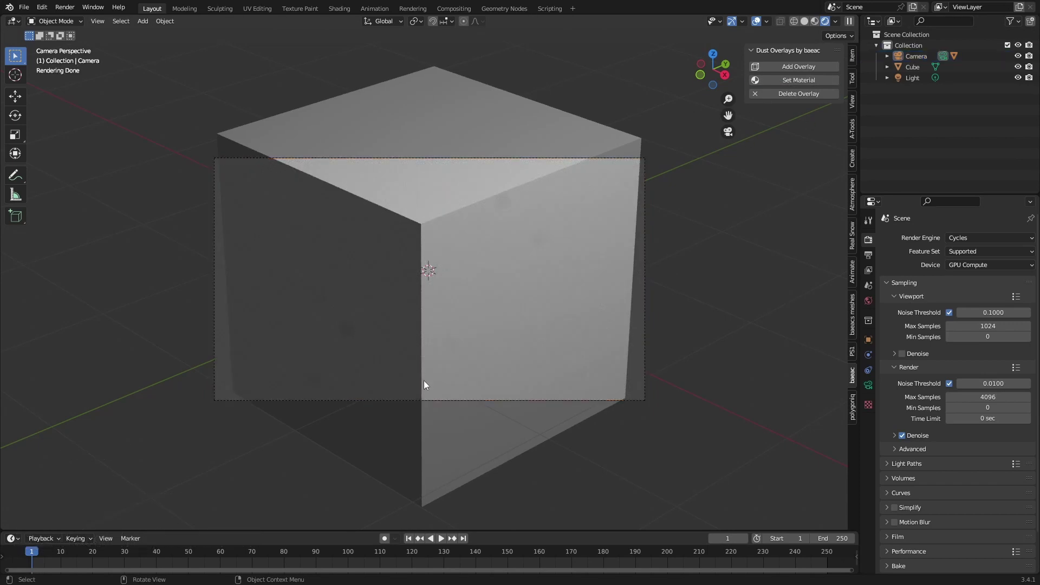
{"action": "scroll", "coordinate": [356, 366], "scroll_direction": "up", "scroll_amount": 1}
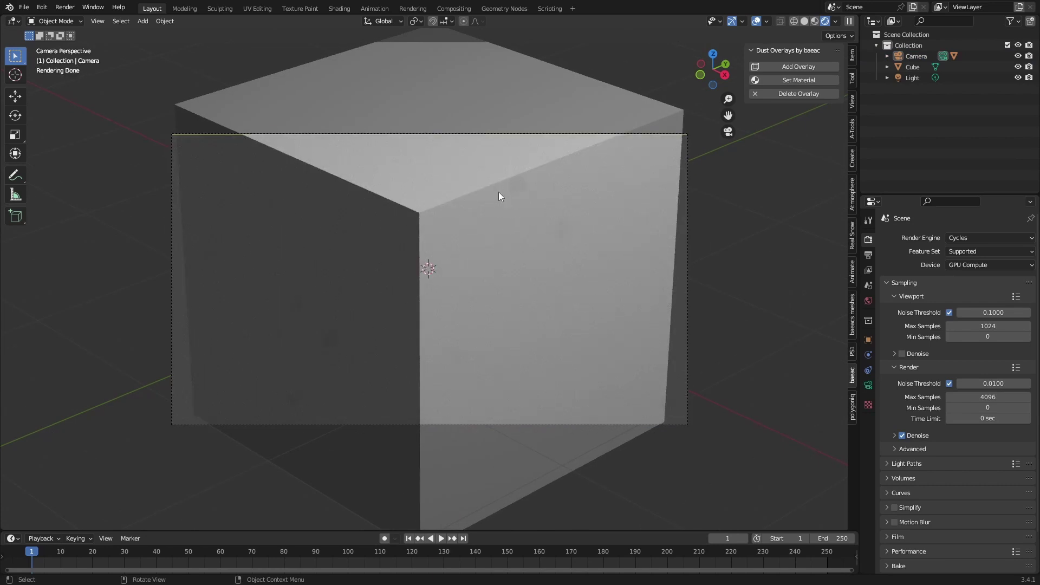
Move the camera back along its local Z axis until the whole cube fits inside the frame
{"action": "left_click", "coordinate": [685, 319]}
{"action": "key", "text": "g"}
{"action": "key", "text": "z"}
{"action": "key", "text": "z"}
{"action": "left_click", "coordinate": [147, 437]}
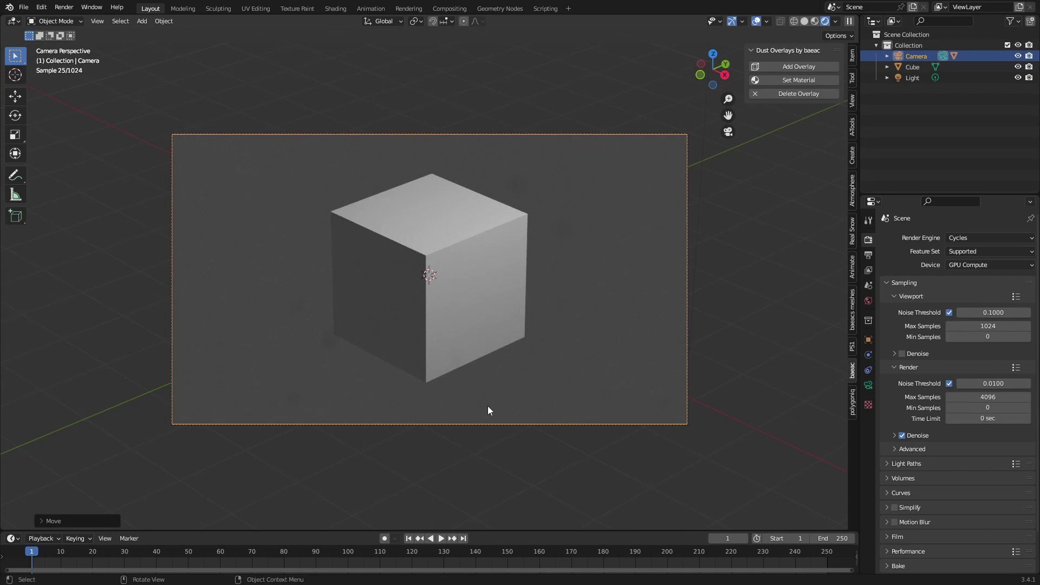
{"action": "left_click", "coordinate": [546, 479]}
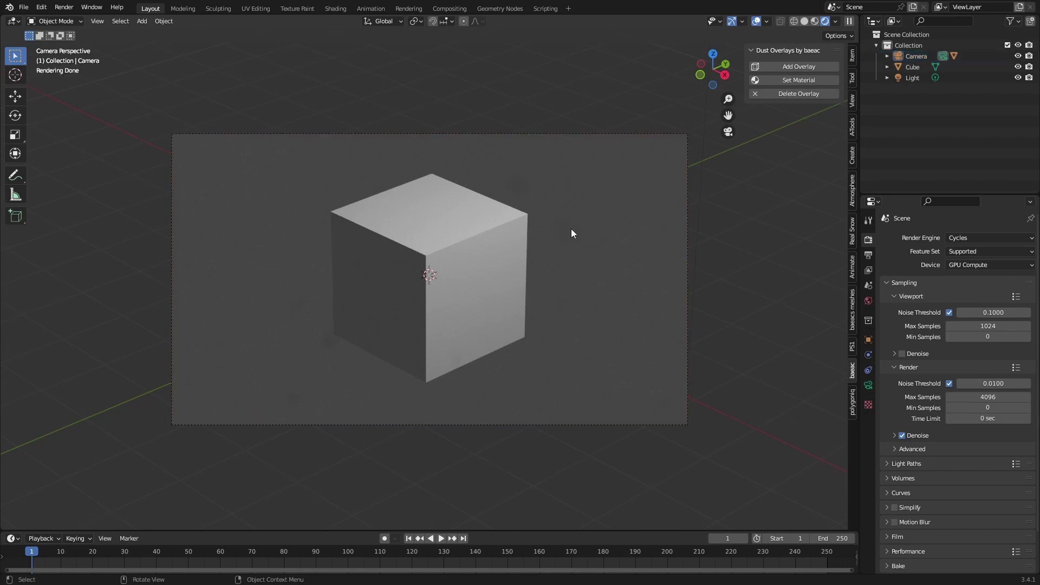
Select the dust plane and set its material's Dust Scale to 13 and Noise Scale to 4.1
{"action": "left_click", "coordinate": [584, 264]}
{"action": "scroll", "coordinate": [569, 244], "scroll_direction": "up", "scroll_amount": 2}
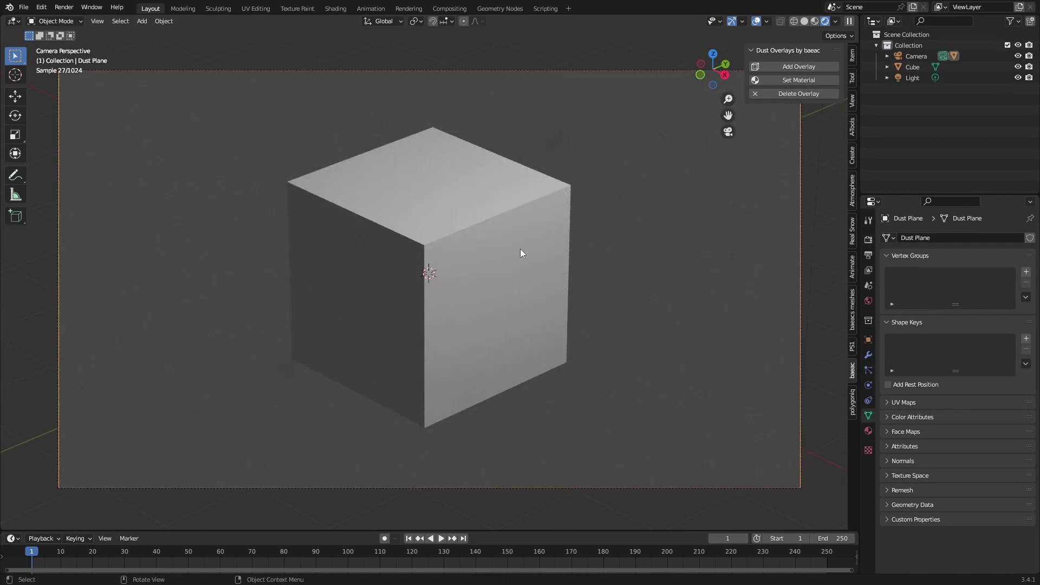
{"action": "scroll", "coordinate": [500, 266], "scroll_direction": "down", "scroll_amount": 1}
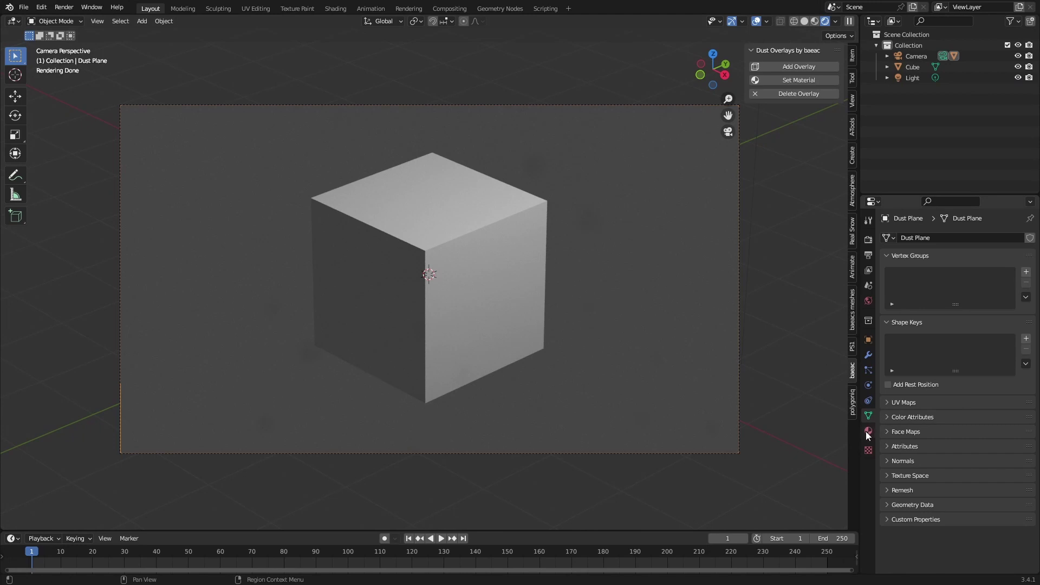
{"action": "left_click", "coordinate": [868, 432]}
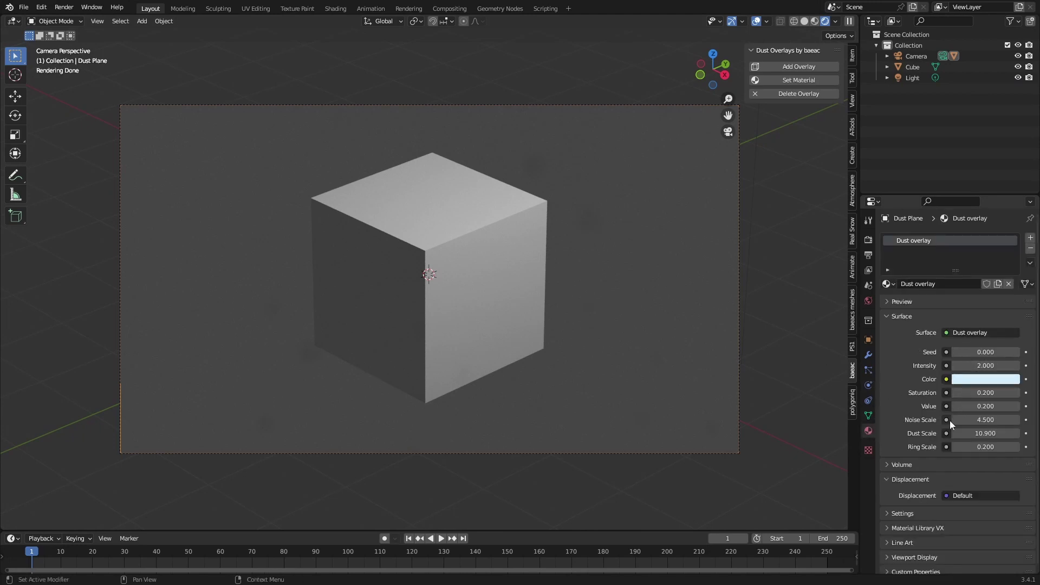
{"action": "mouse_move", "coordinate": [986, 433]}
{"action": "left_mouse_down"}
{"action": "mouse_move", "coordinate": [964, 434]}
{"action": "mouse_move", "coordinate": [1007, 433]}
{"action": "mouse_move", "coordinate": [997, 419]}
{"action": "left_mouse_up"}
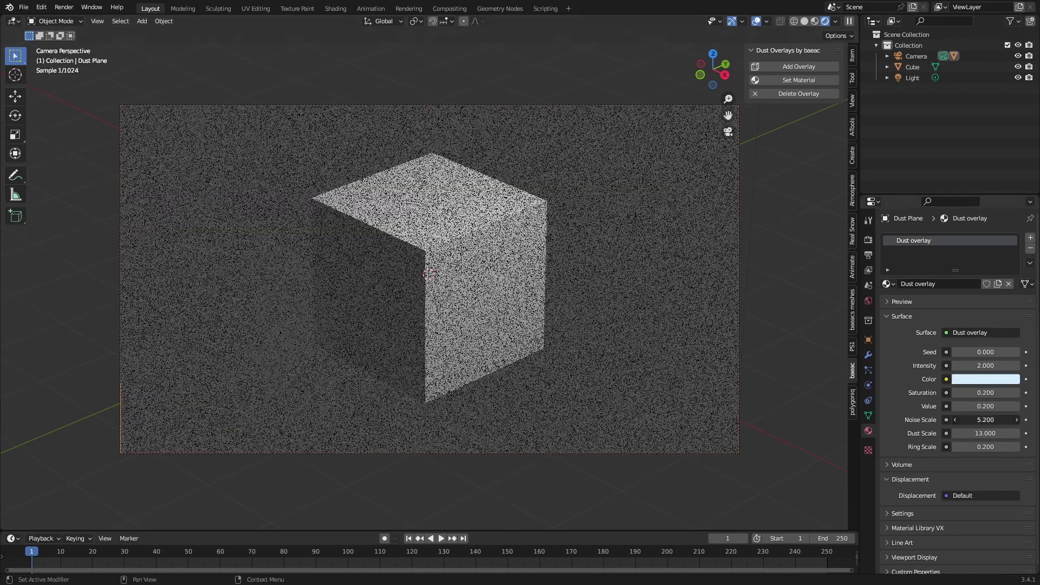
Set the dust material to red with Intensity 0.2, Noise Scale 10.4, Dust Scale 14.9 and Ring Scale 4.2
{"action": "left_click", "coordinate": [985, 379]}
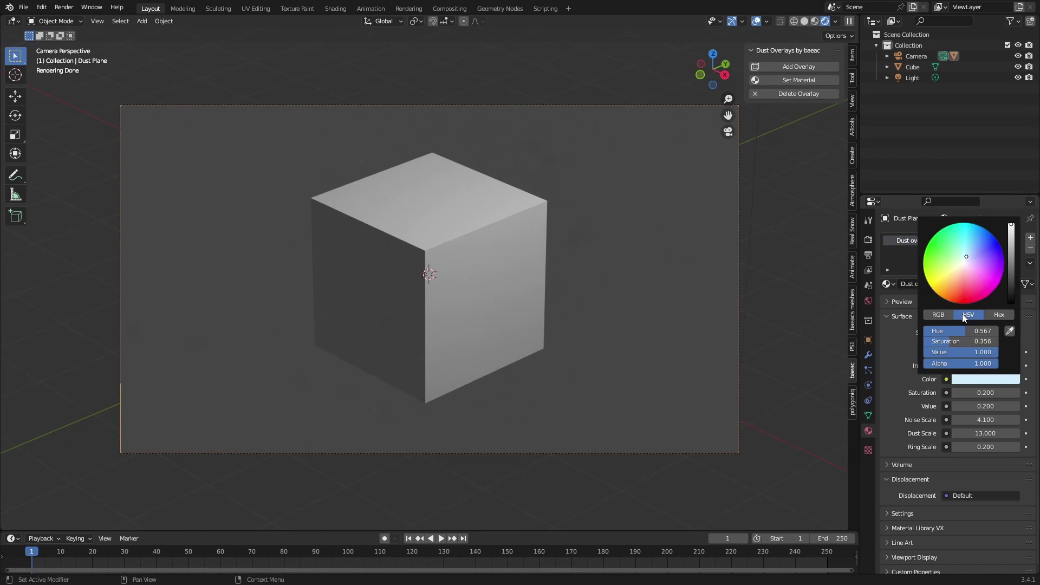
{"action": "left_click", "coordinate": [962, 305]}
{"action": "left_click_drag", "start_coordinate": [994, 365], "coordinate": [979, 365]}
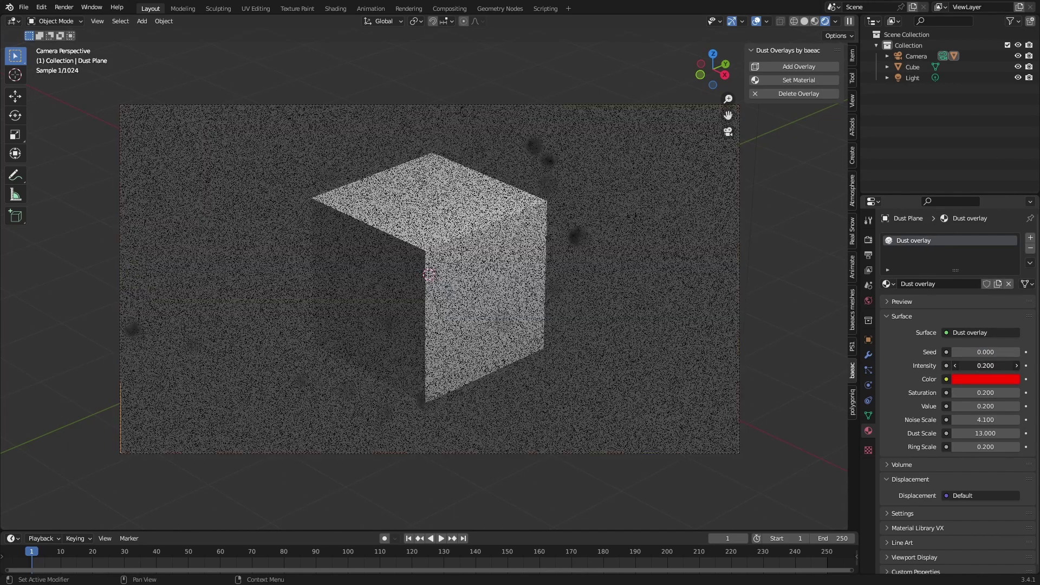
{"action": "left_click_drag", "start_coordinate": [986, 419], "coordinate": [1002, 447]}
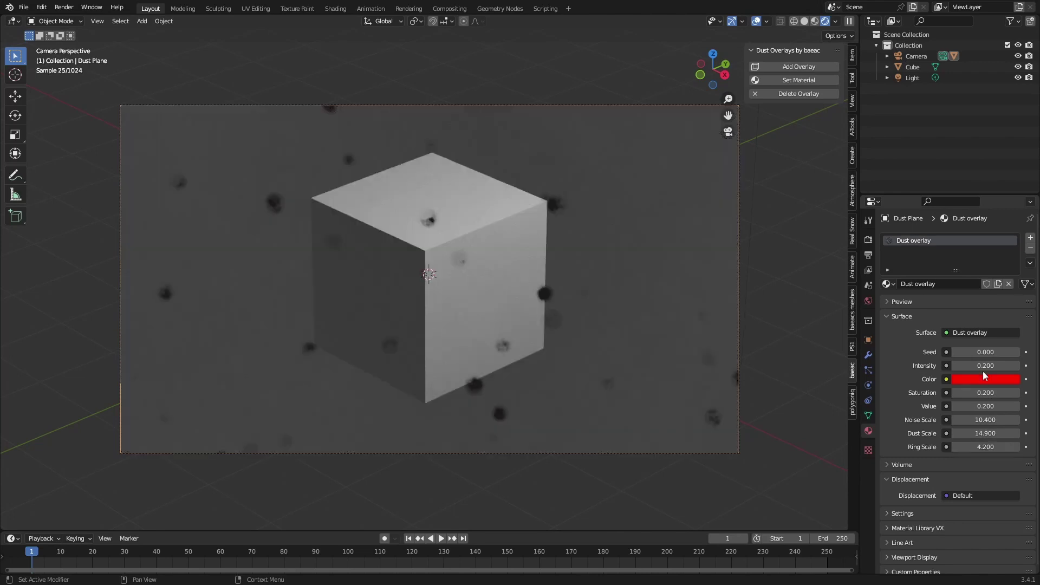
Set the dust material's Seed to 14.2, Saturation and Value to 1, Color to pale pink and Intensity to 2
{"action": "left_click_drag", "start_coordinate": [985, 352], "coordinate": [1028, 352]}
{"action": "left_click_drag", "start_coordinate": [985, 352], "coordinate": [987, 352]}
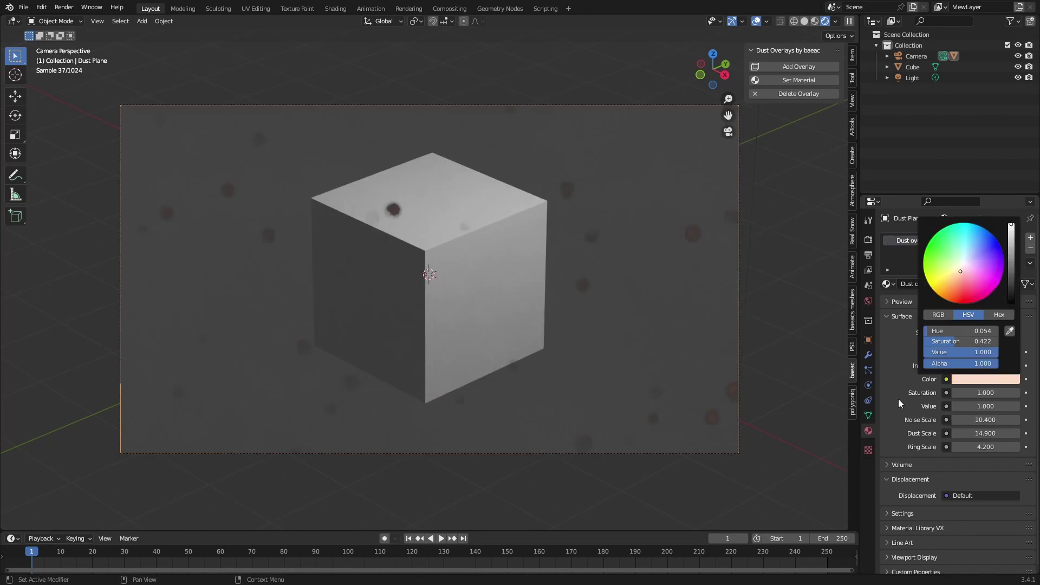
{"action": "left_click", "coordinate": [983, 366]}
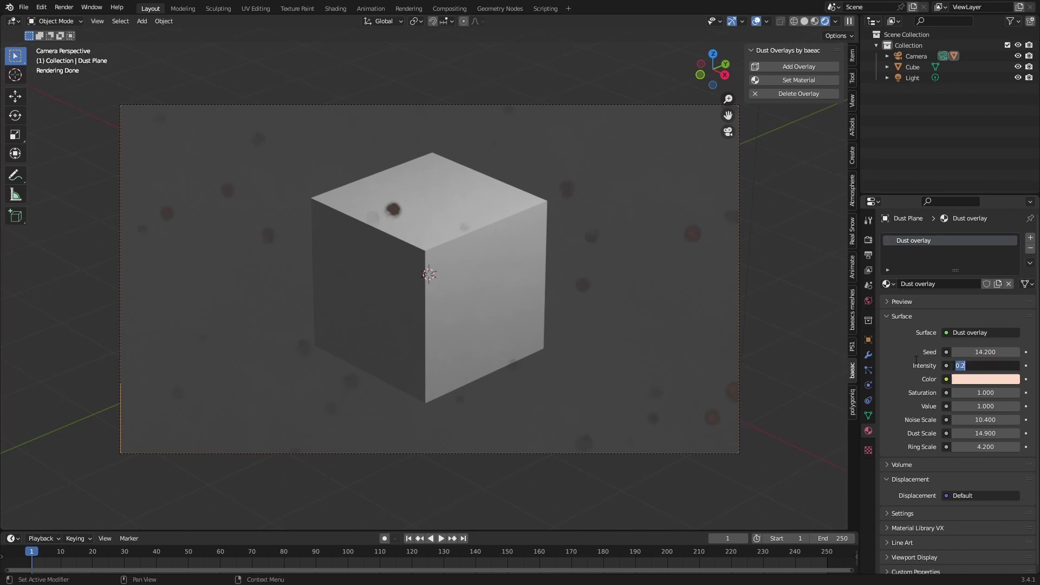
{"action": "key", "text": "Return"}
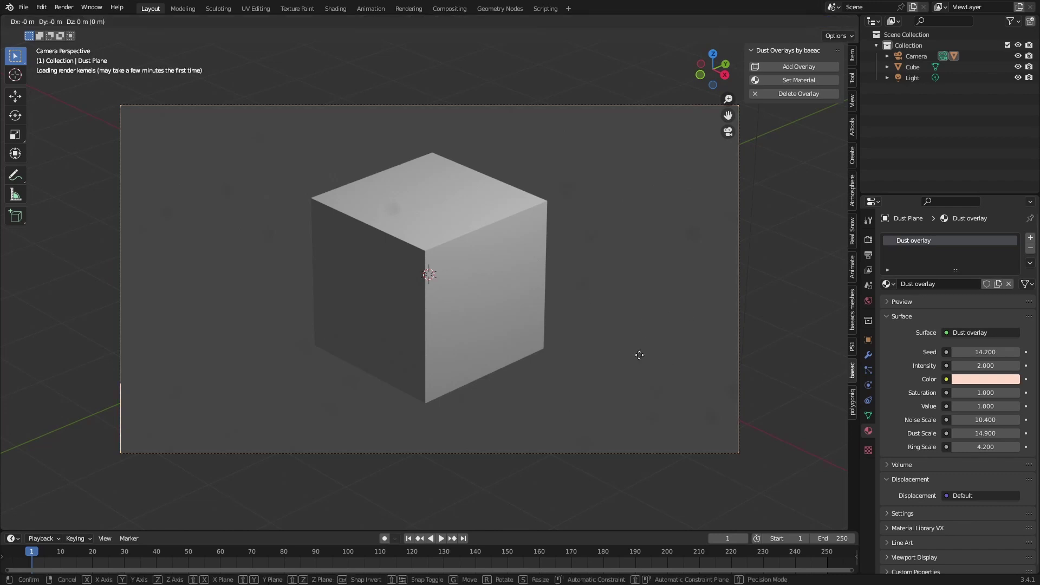
Leave the camera view and delete the camera's dust overlay with the add-on
{"action": "middle_click_drag", "start_coordinate": [544, 314], "coordinate": [634, 317]}
{"action": "scroll", "coordinate": [529, 291], "scroll_direction": "down", "scroll_amount": 10}
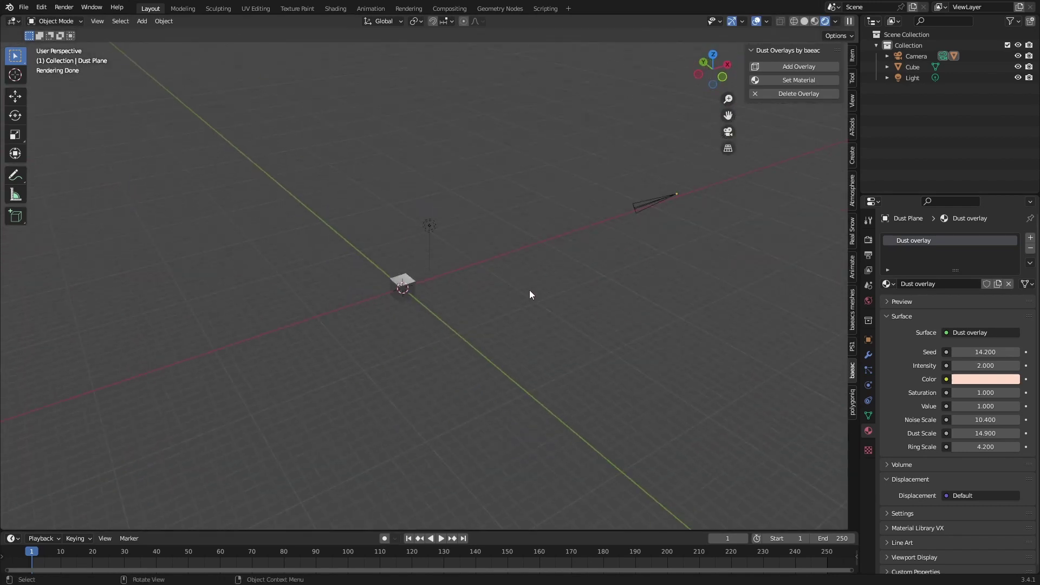
{"action": "middle_click_drag", "start_coordinate": [529, 290], "coordinate": [570, 268]}
{"action": "scroll", "coordinate": [570, 268], "scroll_direction": "up", "scroll_amount": 2}
{"action": "left_click", "coordinate": [635, 118]}
{"action": "middle_click_drag", "start_coordinate": [636, 160], "coordinate": [546, 388], "text": "shift"}
{"action": "left_click", "coordinate": [372, 311]}
{"action": "scroll", "coordinate": [483, 317], "scroll_direction": "up", "scroll_amount": 4}
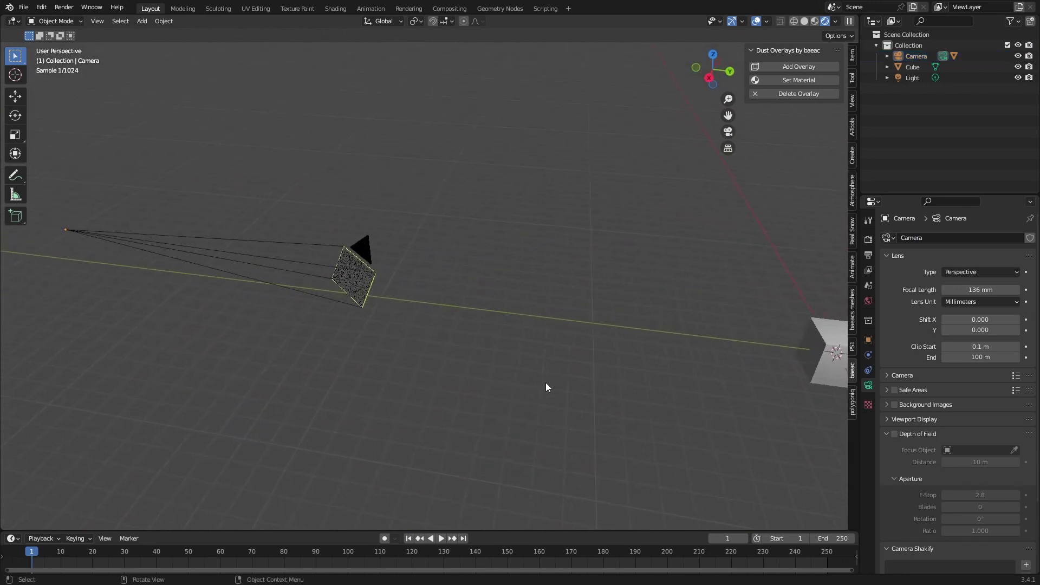
{"action": "left_click", "coordinate": [783, 95]}
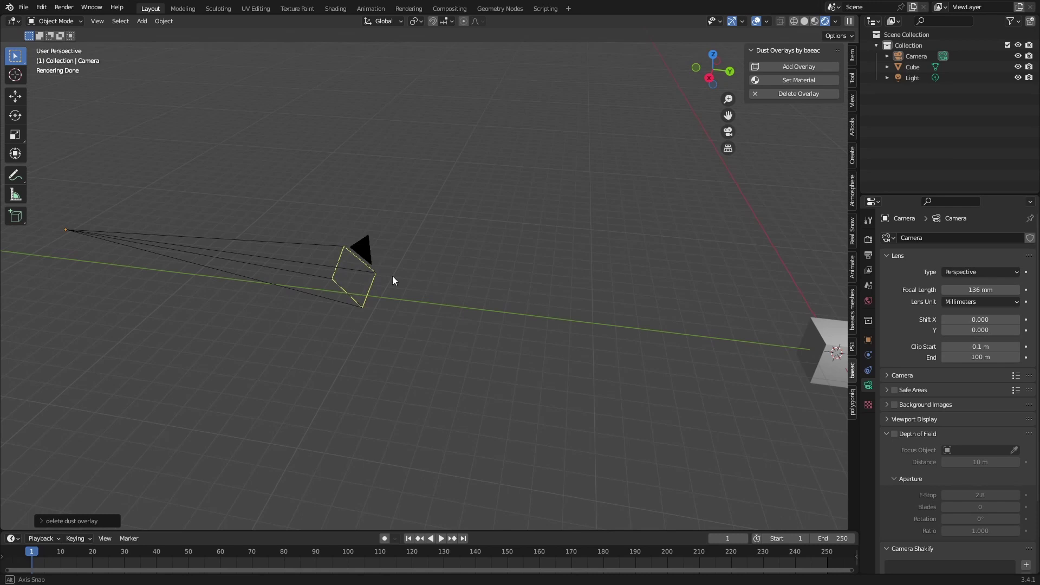
Open the camera's data settings and examine the Depth of Field and Camera Shakify sections
{"action": "middle_click_drag", "start_coordinate": [392, 276], "coordinate": [474, 295]}
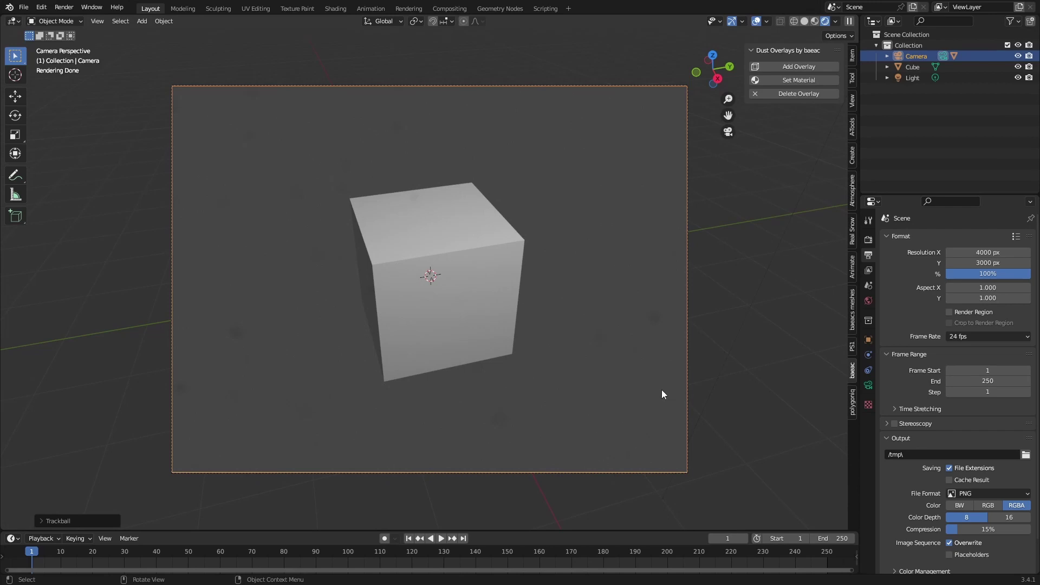
{"action": "left_click", "coordinate": [868, 386]}
{"action": "scroll", "coordinate": [954, 496], "scroll_direction": "down", "scroll_amount": 5}
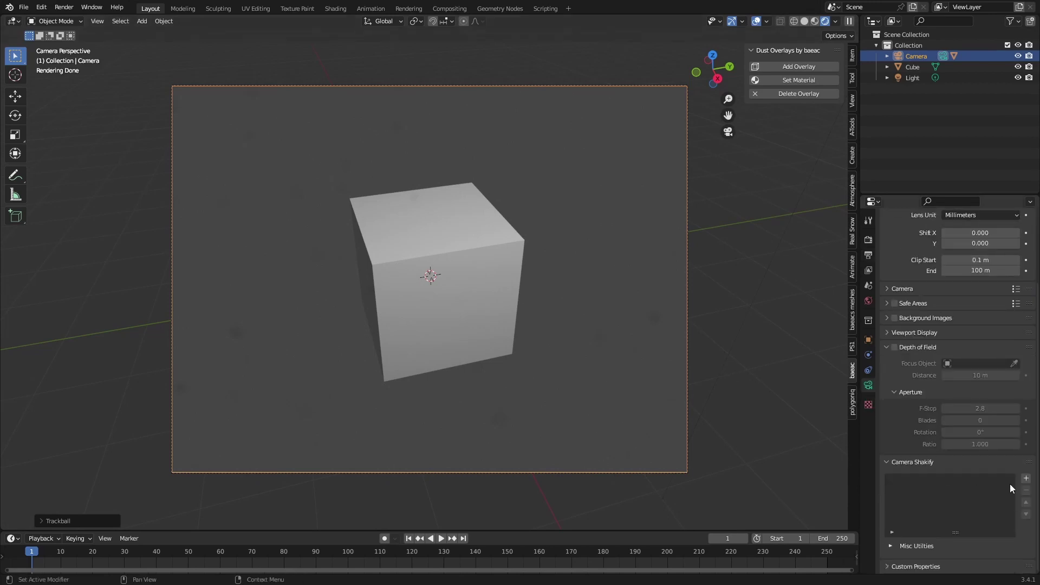
Select the light in the scene and return to the camera view
{"action": "middle_click_drag", "start_coordinate": [465, 336], "coordinate": [455, 206]}
{"action": "left_click", "coordinate": [453, 206]}
{"action": "middle_click_drag", "start_coordinate": [524, 233], "coordinate": [492, 293]}
{"action": "key", "text": "KP_0"}
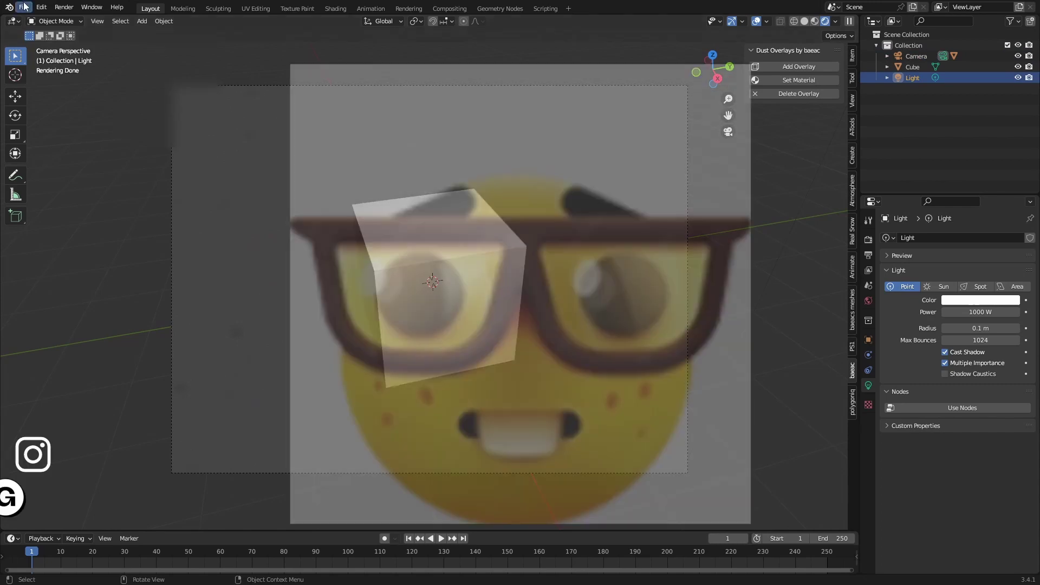
Open the most recently used file, discarding the unsaved changes in untitled.blend
{"action": "left_click", "coordinate": [24, 7]}
{"action": "mouse_move", "coordinate": [54, 43]}
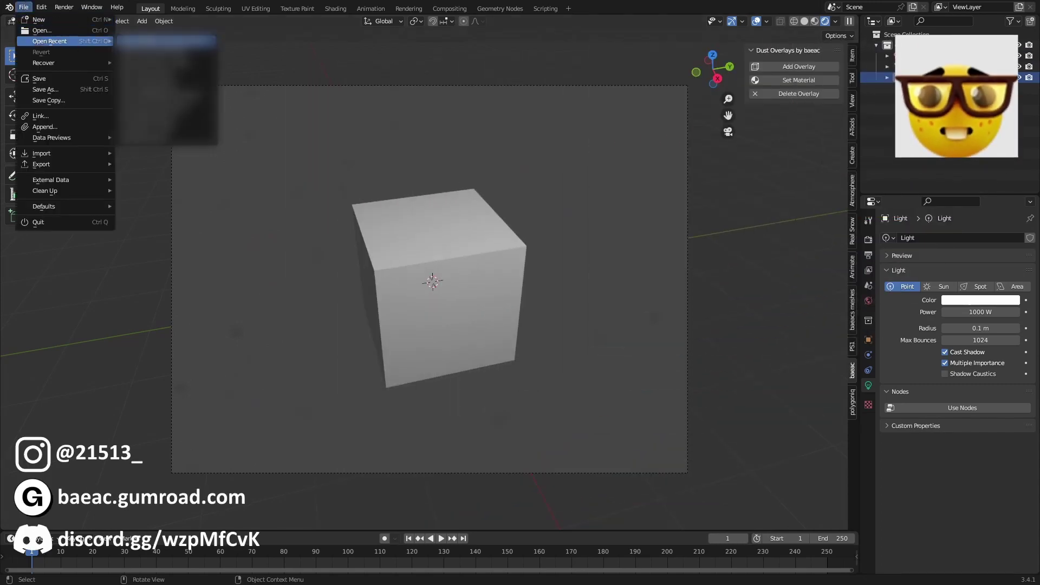
{"action": "left_click", "coordinate": [145, 41]}
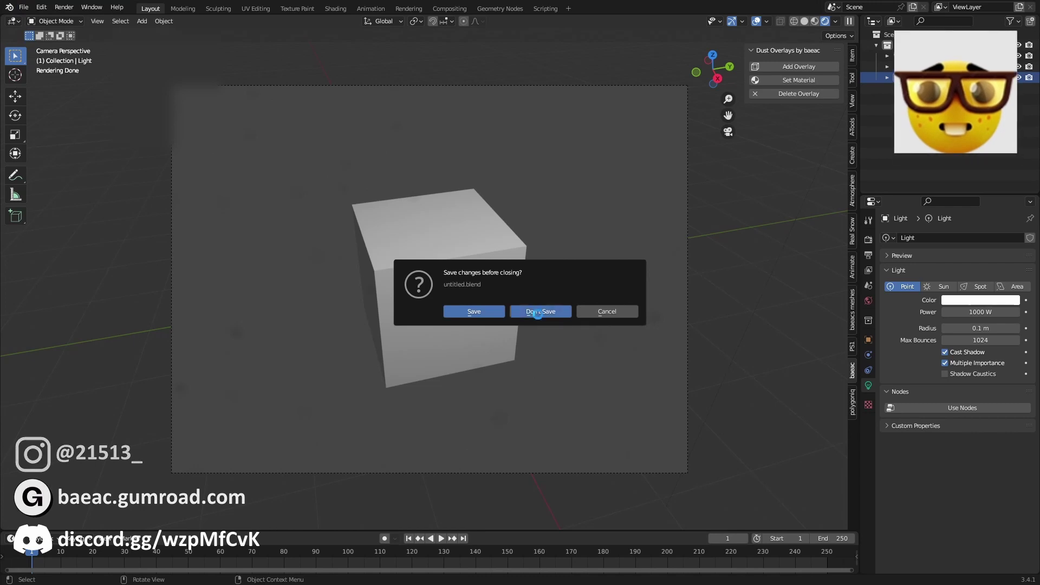
{"action": "left_click", "coordinate": [539, 311]}
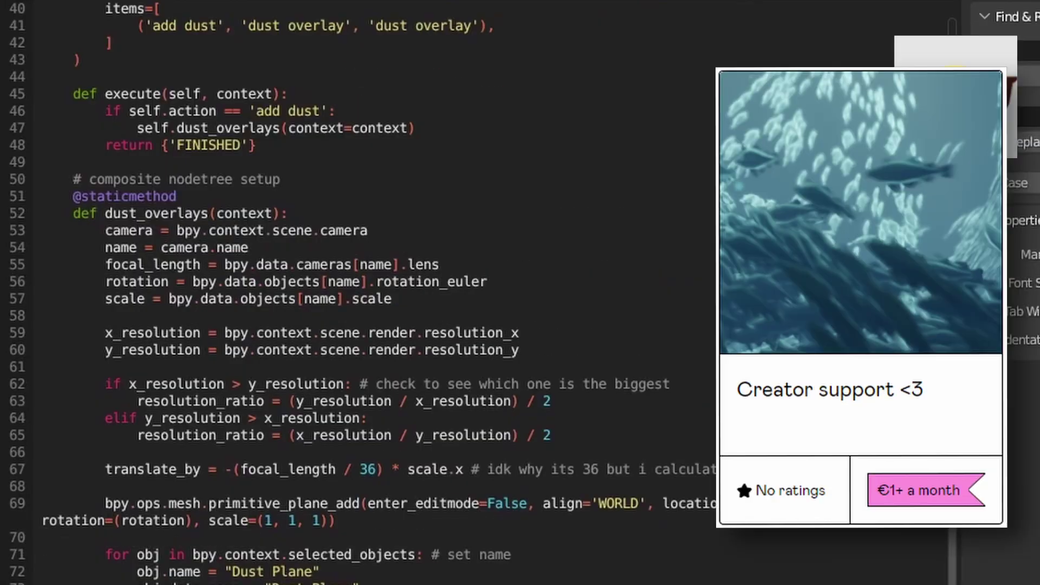
Examine the start of the add-on script: the imports, the bl_info block and the DUST_PT_panel class attributes
{"action": "scroll", "coordinate": [54, 349], "scroll_direction": "up", "scroll_amount": 13}
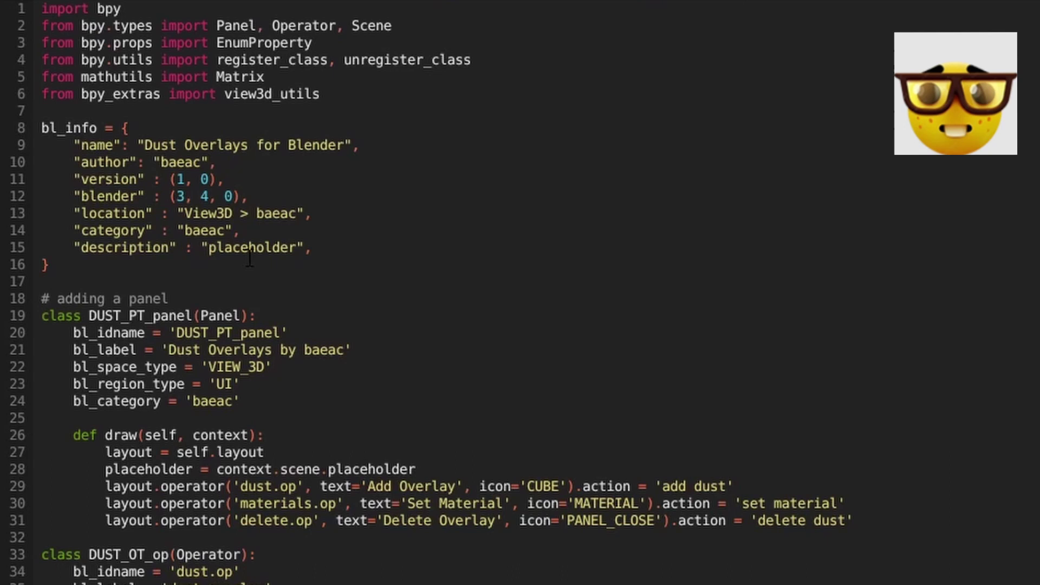
{"action": "left_click_drag", "start_coordinate": [125, 271], "coordinate": [42, 8]}
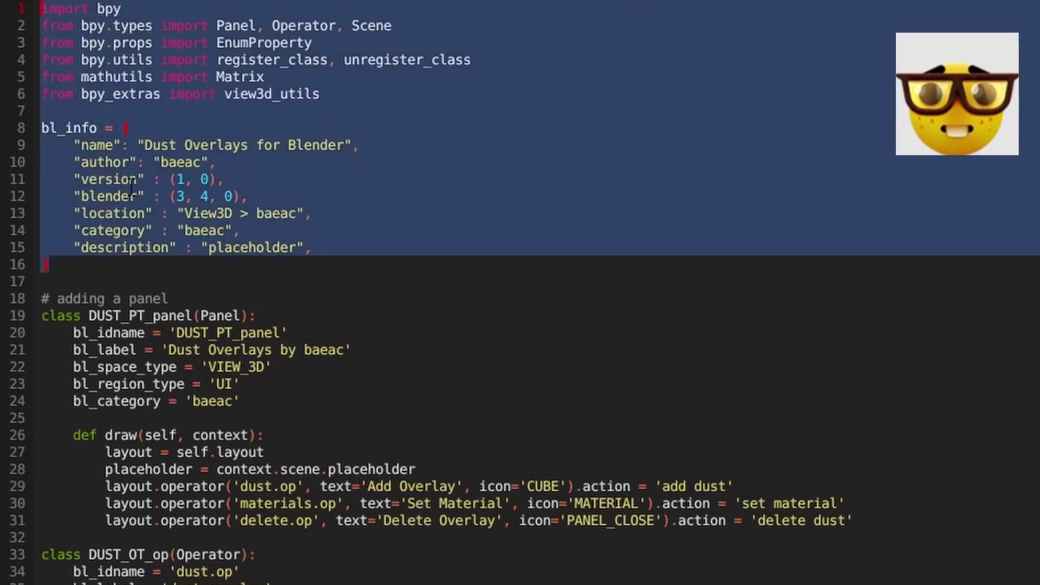
{"action": "left_click", "coordinate": [147, 263]}
{"action": "scroll", "coordinate": [230, 387], "scroll_direction": "down", "scroll_amount": 3}
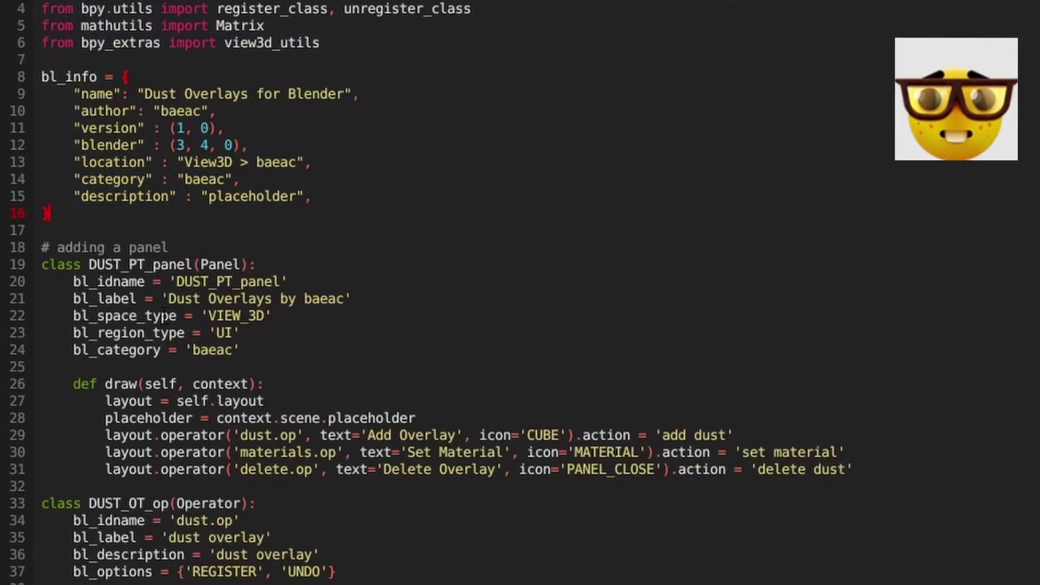
{"action": "left_click", "coordinate": [136, 320]}
{"action": "left_click", "coordinate": [238, 351]}
{"action": "left_click_drag", "start_coordinate": [238, 351], "coordinate": [41, 247]}
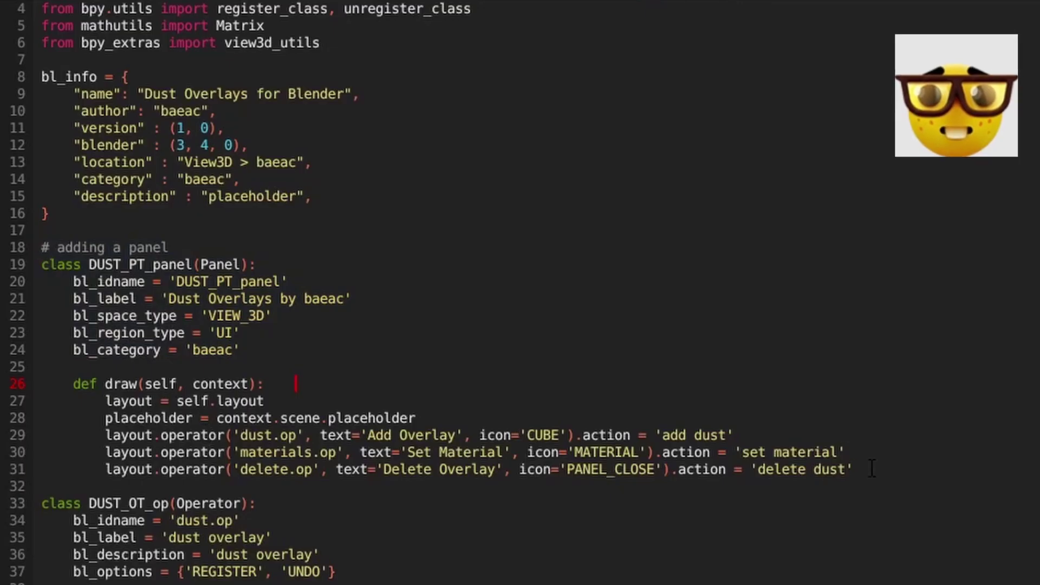
Examine the panel's draw function, highlighting its layout lines for Add Overlay, Set Material and Delete Overlay
{"action": "left_click_drag", "start_coordinate": [872, 469], "coordinate": [21, 383]}
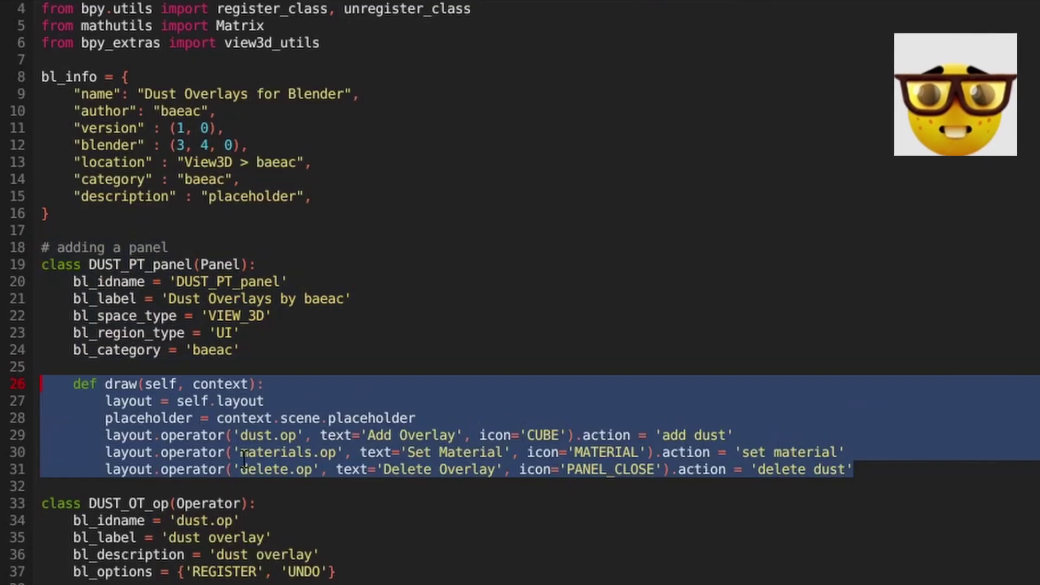
{"action": "left_click", "coordinate": [265, 436]}
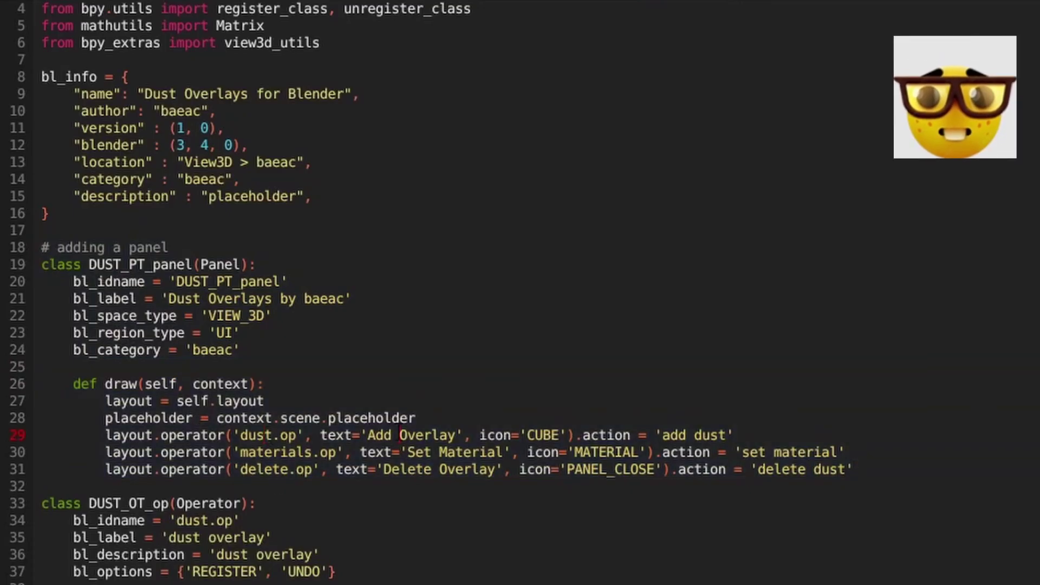
{"action": "left_click", "coordinate": [423, 452]}
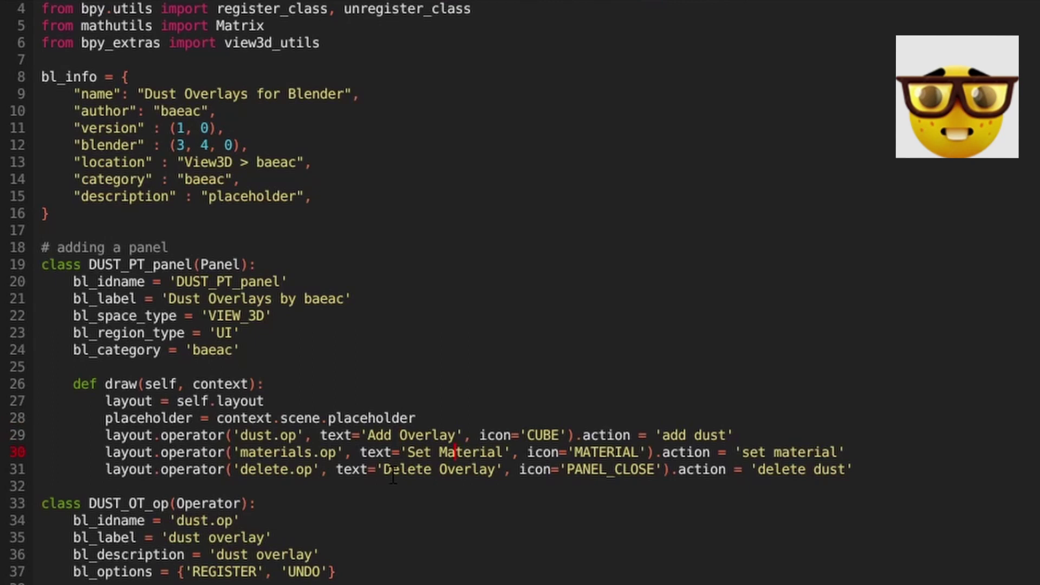
{"action": "left_click_drag", "start_coordinate": [385, 470], "coordinate": [497, 470]}
{"action": "left_click", "coordinate": [490, 469]}
{"action": "scroll", "coordinate": [243, 484], "scroll_direction": "down", "scroll_amount": 2}
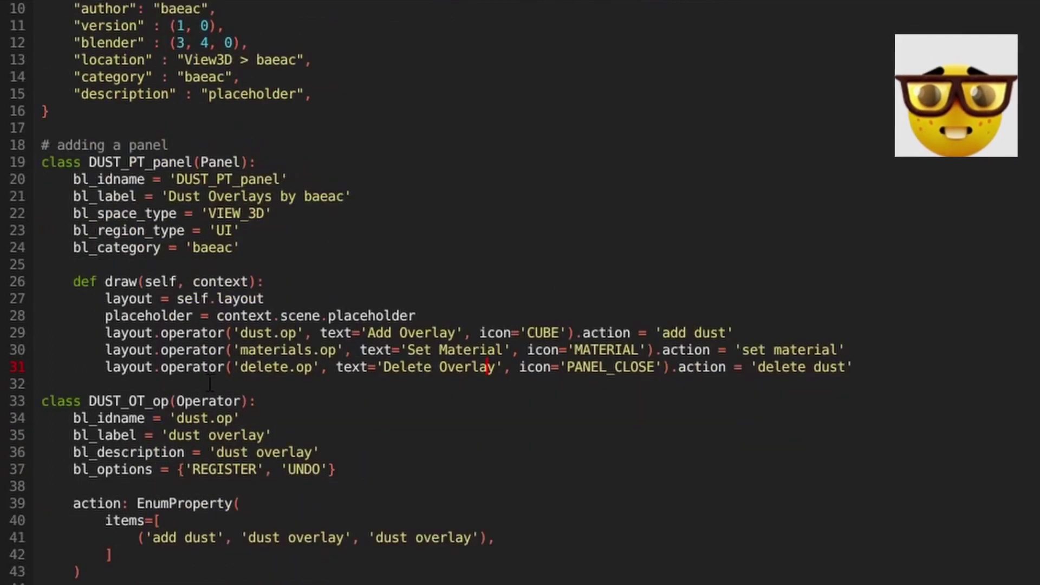
{"action": "scroll", "coordinate": [127, 425], "scroll_direction": "up", "scroll_amount": 1}
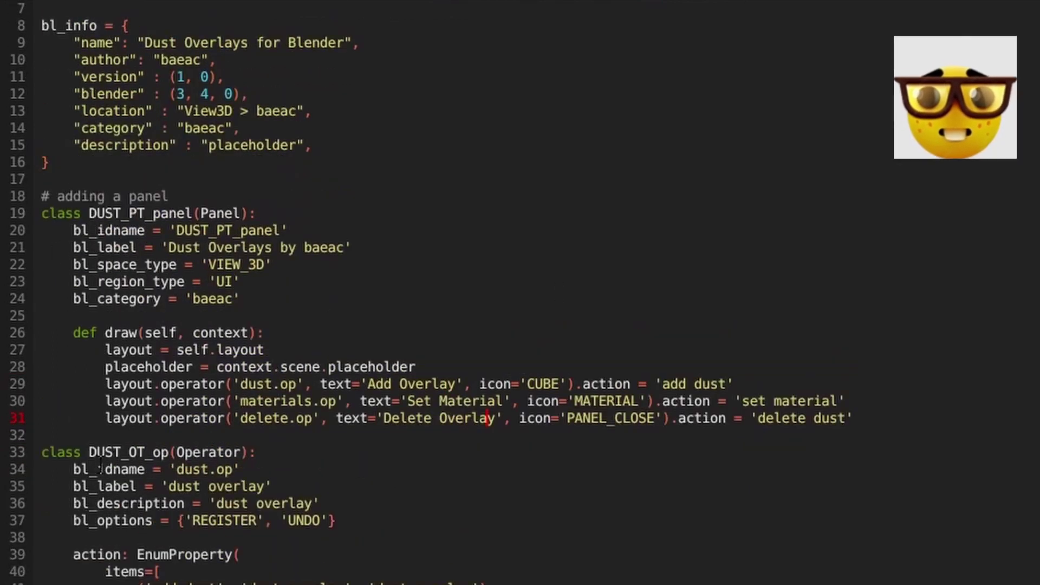
Examine the DUST_OT_op operator class, highlighting its properties, action EnumProperty and execute function
{"action": "left_click", "coordinate": [48, 459]}
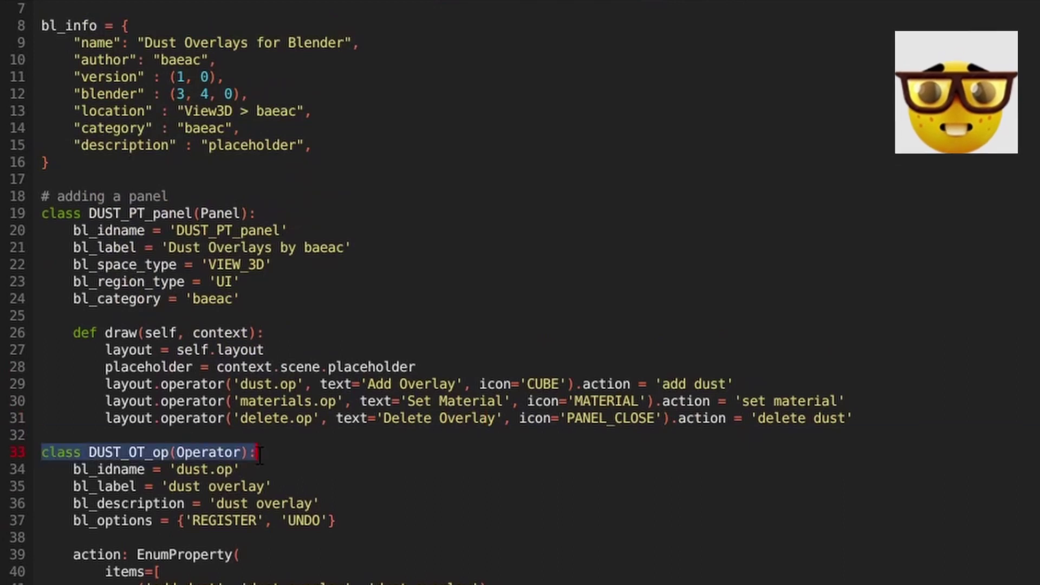
{"action": "left_click", "coordinate": [240, 517]}
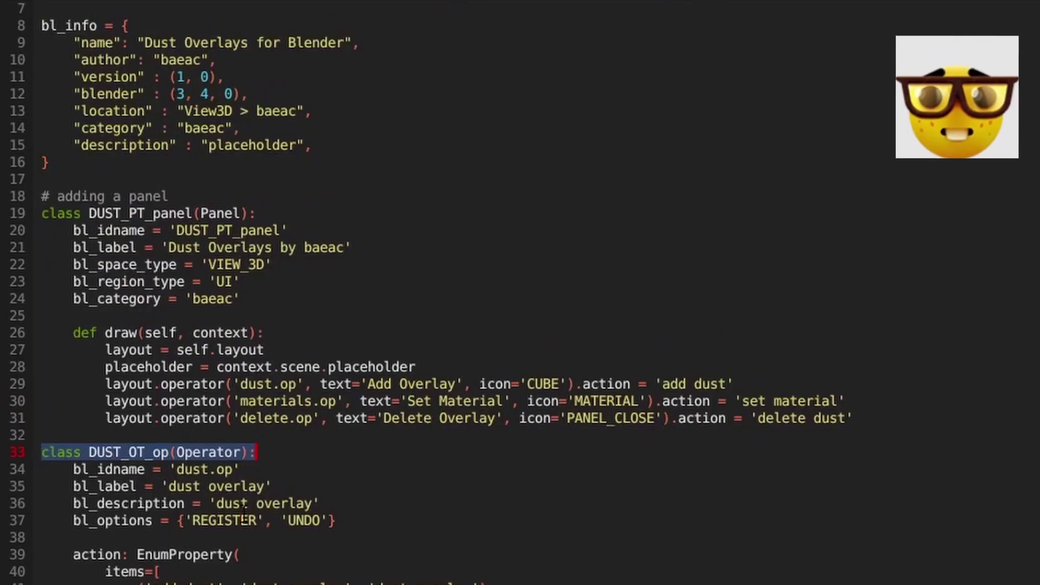
{"action": "scroll", "coordinate": [172, 510], "scroll_direction": "down", "scroll_amount": 3}
{"action": "left_click_drag", "start_coordinate": [123, 470], "coordinate": [38, 306]}
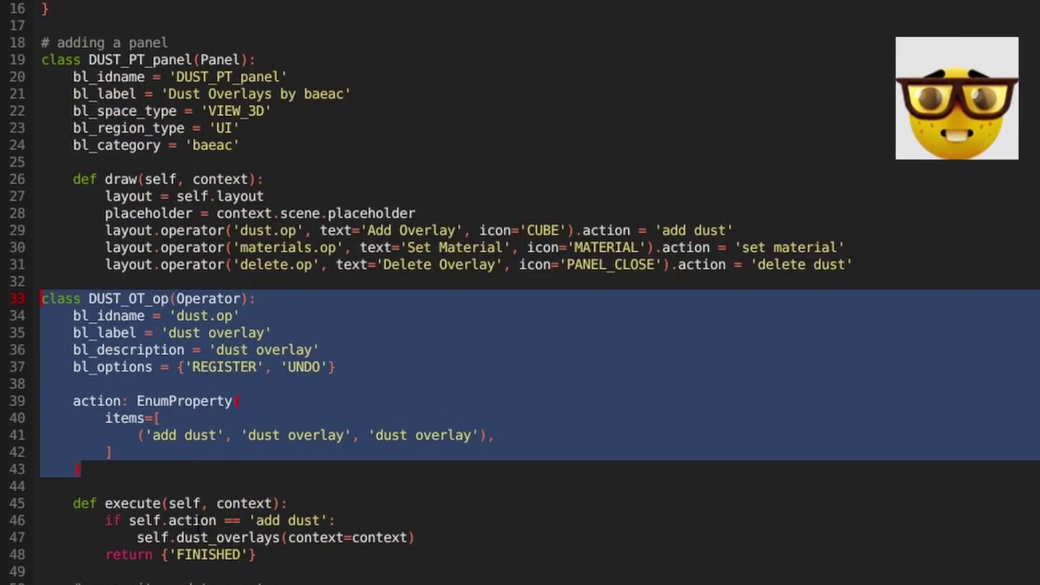
{"action": "left_click_drag", "start_coordinate": [276, 554], "coordinate": [41, 503]}
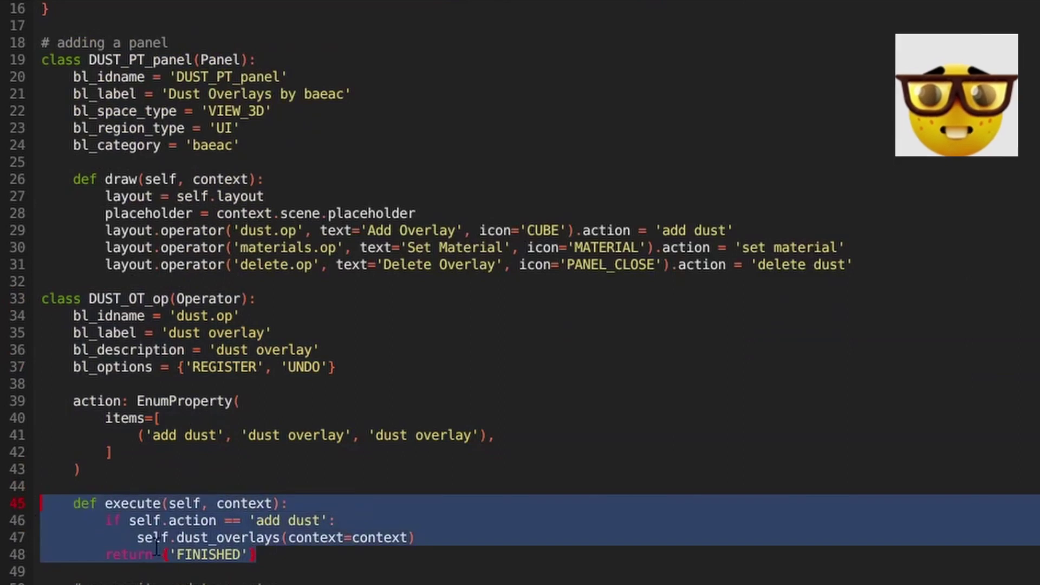
{"action": "scroll", "coordinate": [197, 538], "scroll_direction": "down", "scroll_amount": 2}
{"action": "left_click", "coordinate": [287, 451]}
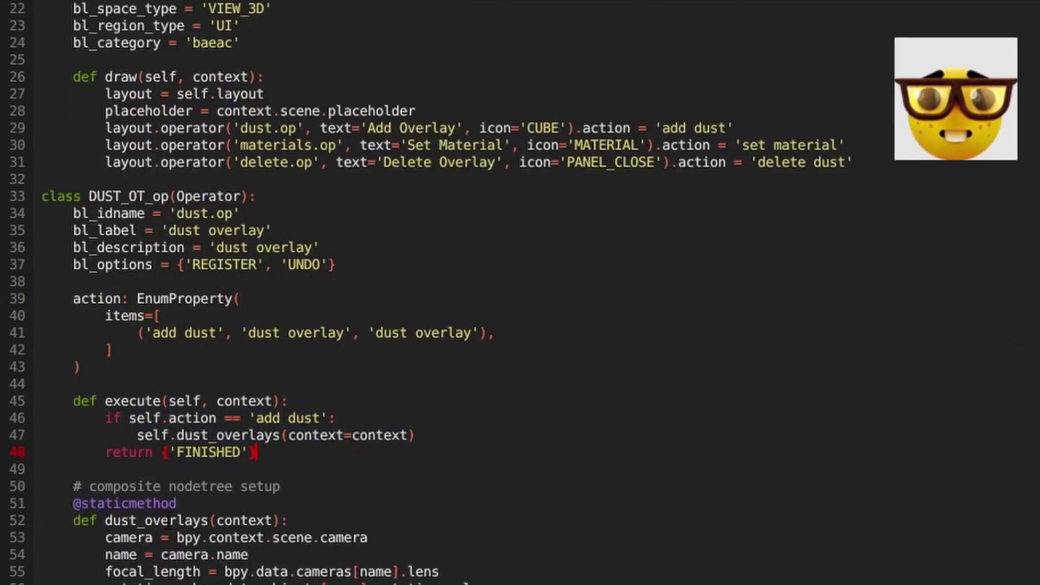
Examine the dust_overlays method, highlighting the camera, name, focal length, rotation and scale variables
{"action": "scroll", "coordinate": [169, 519], "scroll_direction": "down", "scroll_amount": 2}
{"action": "left_click_drag", "start_coordinate": [73, 401], "coordinate": [228, 574]}
{"action": "left_click", "coordinate": [296, 435]}
{"action": "scroll", "coordinate": [115, 466], "scroll_direction": "down", "scroll_amount": 3}
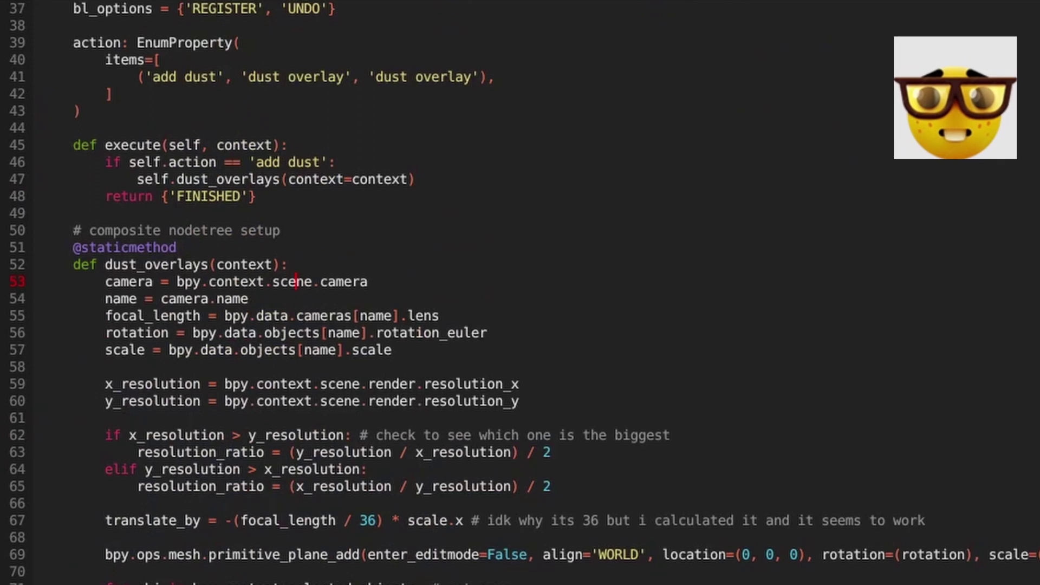
{"action": "left_click_drag", "start_coordinate": [227, 582], "coordinate": [3, 281]}
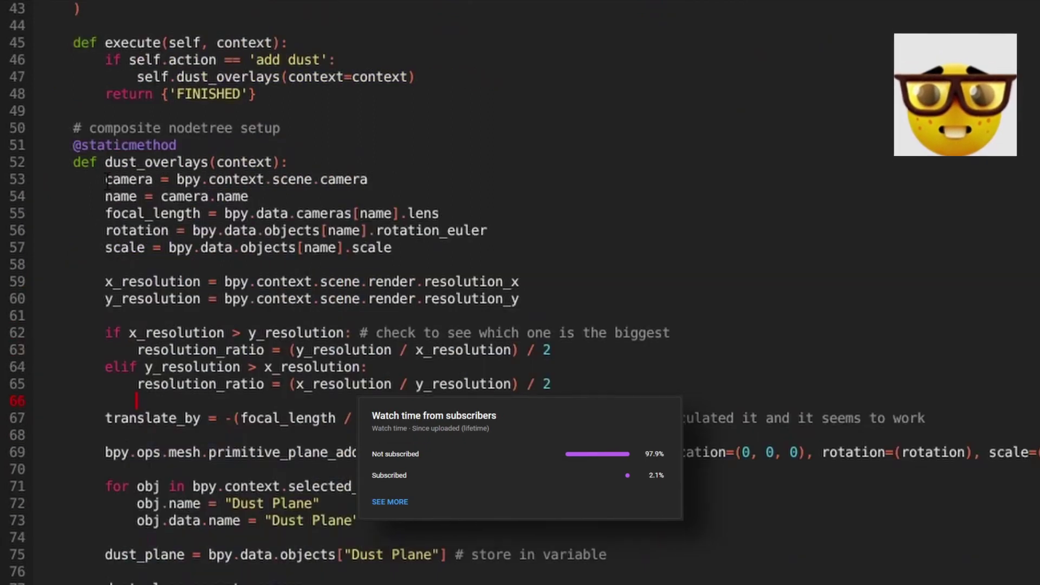
{"action": "left_click_drag", "start_coordinate": [105, 180], "coordinate": [403, 248]}
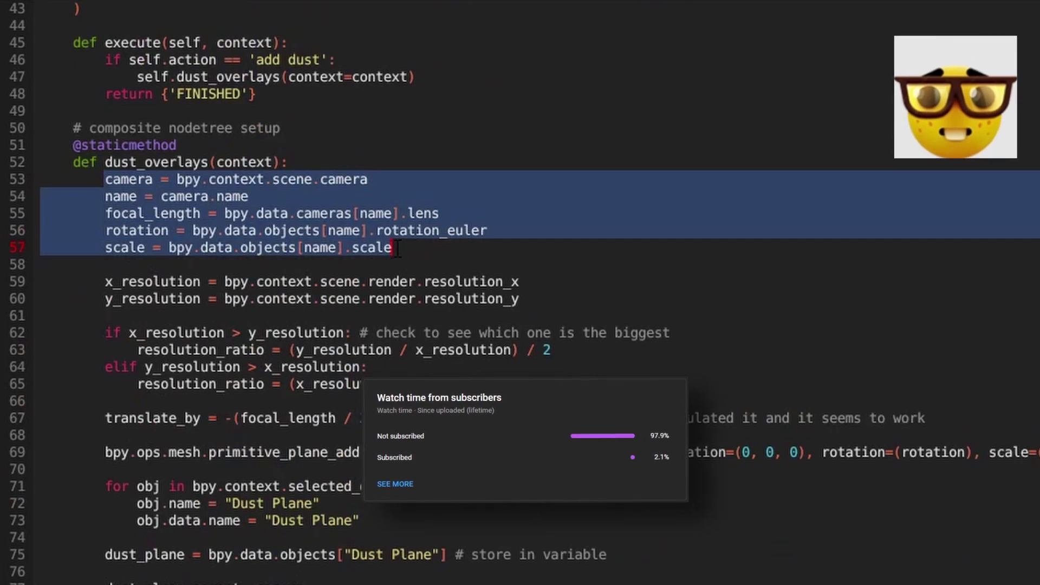
{"action": "left_click", "coordinate": [403, 249]}
Highlight and read the x and y resolution variables and the resolution_ratio conditions in dust_overlays
{"action": "left_click_drag", "start_coordinate": [526, 299], "coordinate": [89, 299]}
{"action": "left_click", "coordinate": [538, 372]}
{"action": "left_click_drag", "start_coordinate": [582, 382], "coordinate": [41, 282]}
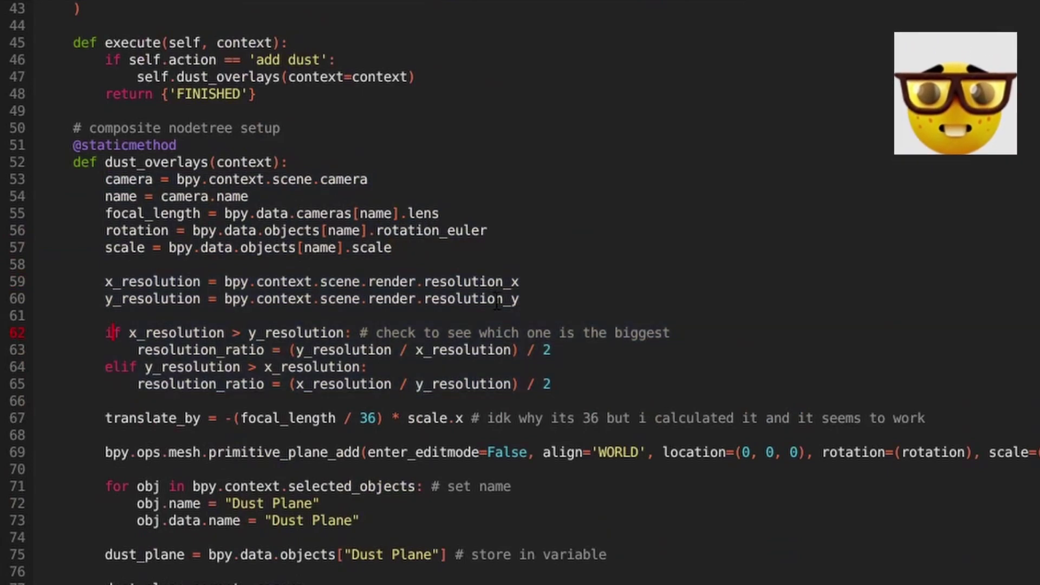
{"action": "left_click_drag", "start_coordinate": [568, 382], "coordinate": [513, 383]}
{"action": "left_click_drag", "start_coordinate": [394, 371], "coordinate": [103, 333]}
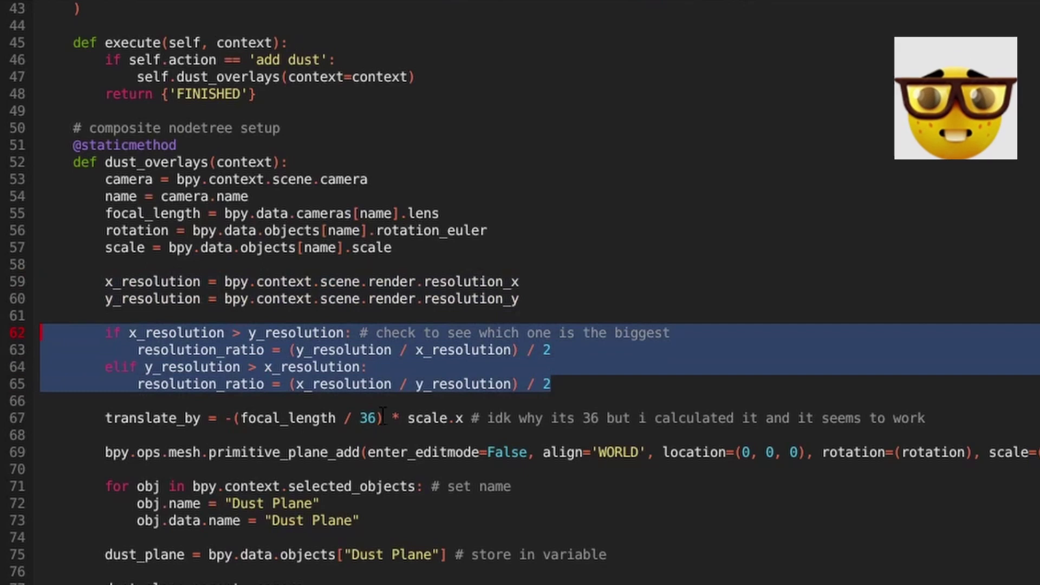
Examine the code that adds and names the Dust Plane, parents it to the camera, and resizes and translates it
{"action": "scroll", "coordinate": [87, 379], "scroll_direction": "down", "scroll_amount": 1}
{"action": "left_click", "coordinate": [86, 401]}
{"action": "left_click_drag", "start_coordinate": [85, 401], "coordinate": [399, 469]}
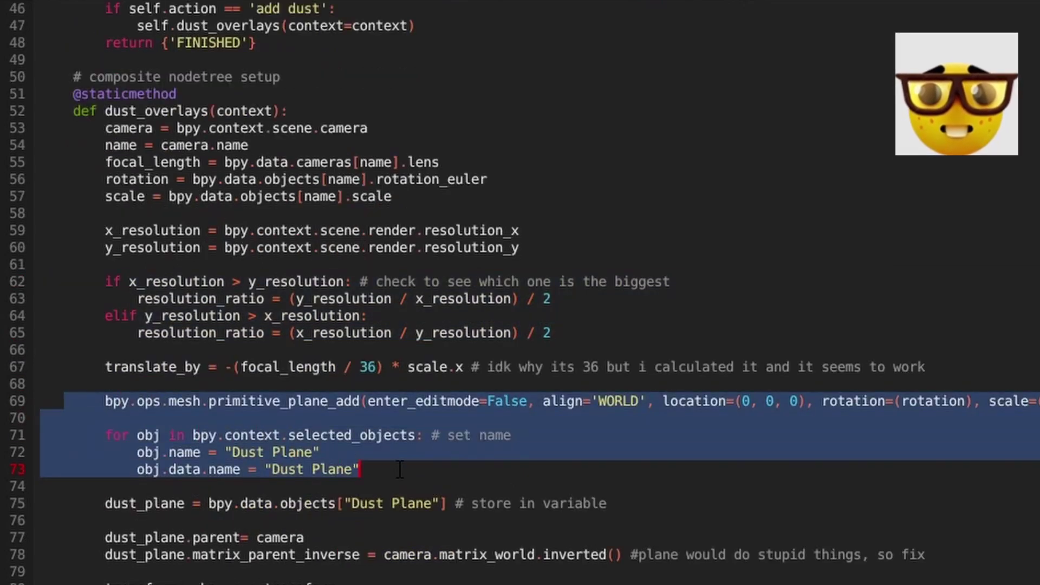
{"action": "left_click_drag", "start_coordinate": [88, 503], "coordinate": [969, 550]}
{"action": "left_click", "coordinate": [479, 584]}
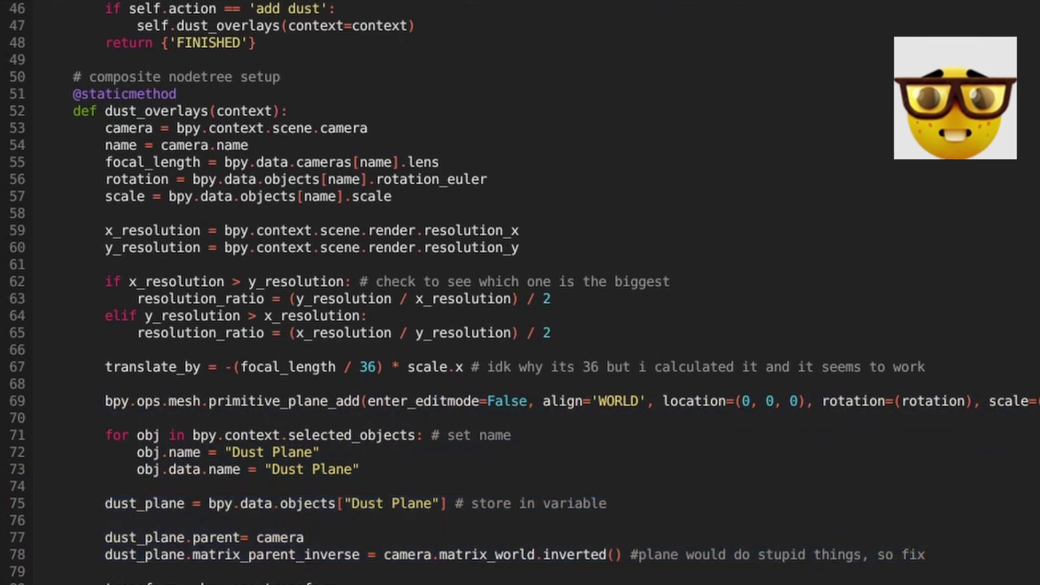
{"action": "scroll", "coordinate": [520, 293], "scroll_direction": "down", "scroll_amount": 2}
{"action": "left_click_drag", "start_coordinate": [107, 486], "coordinate": [516, 581]}
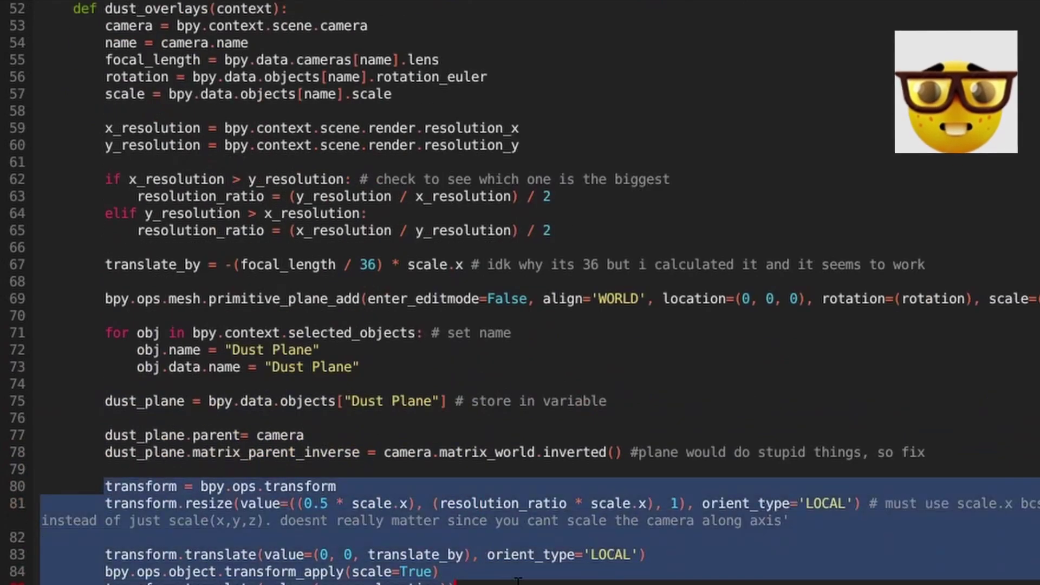
{"action": "left_click", "coordinate": [517, 581]}
{"action": "scroll", "coordinate": [387, 575], "scroll_direction": "down", "scroll_amount": 4}
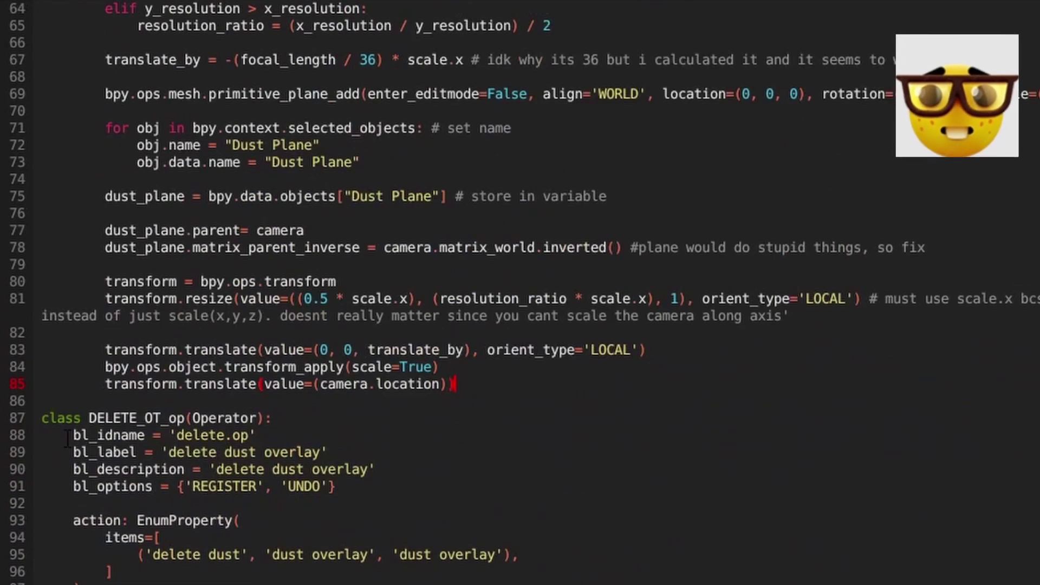
Examine the DELETE_OT_op class and its delete_dust method that removes the Dust Plane object
{"action": "left_click_drag", "start_coordinate": [65, 435], "coordinate": [42, 418]}
{"action": "left_click", "coordinate": [82, 584]}
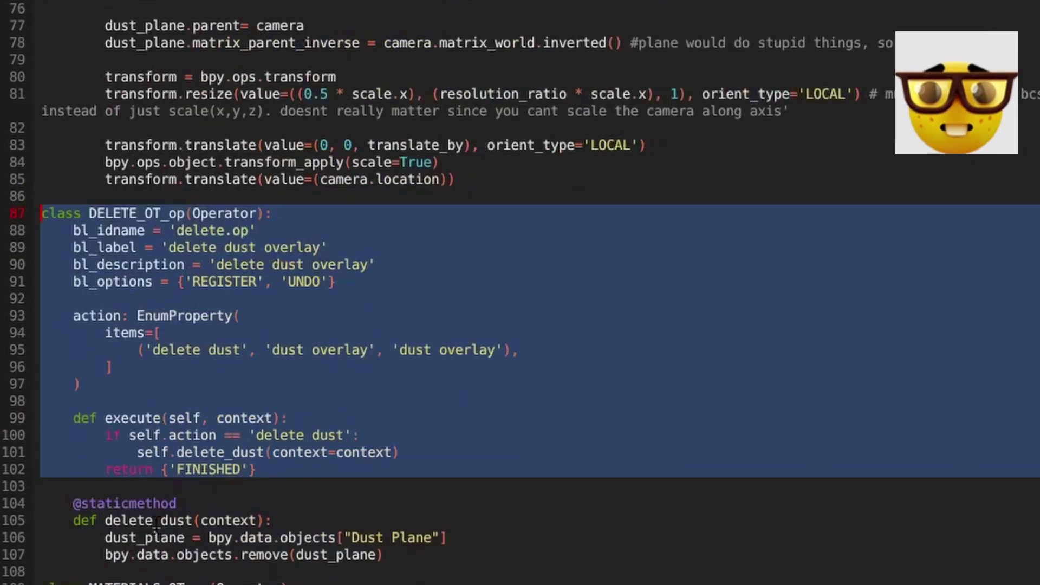
{"action": "left_click", "coordinate": [240, 584]}
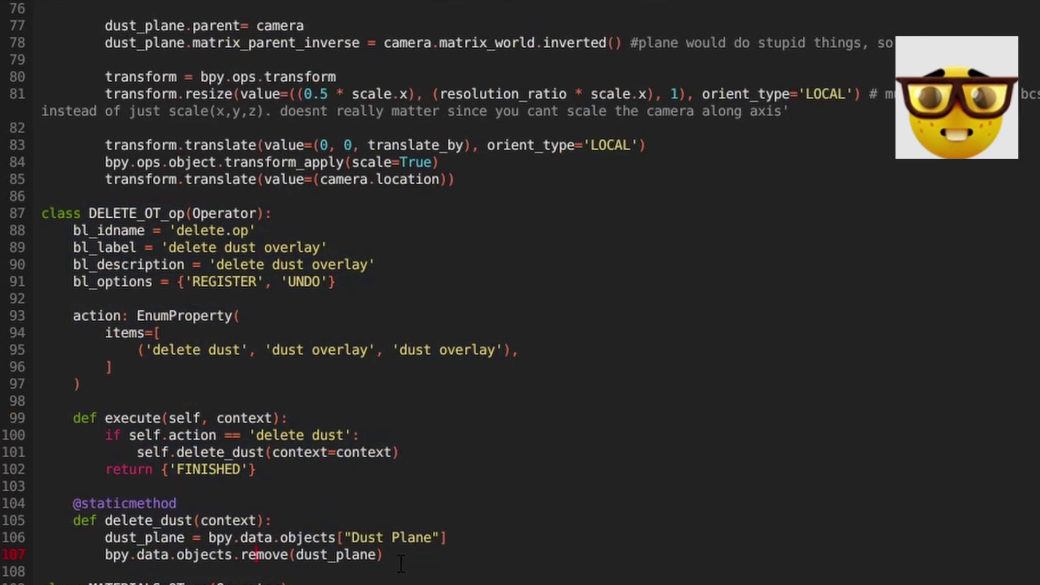
{"action": "left_click_drag", "start_coordinate": [383, 554], "coordinate": [81, 554]}
{"action": "left_click", "coordinate": [160, 554]}
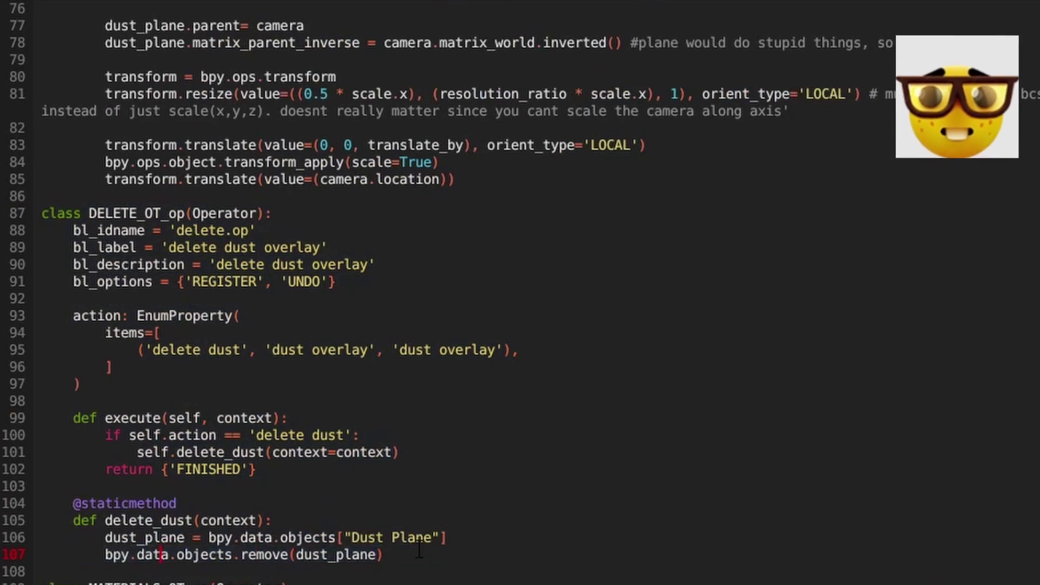
{"action": "scroll", "coordinate": [435, 544], "scroll_direction": "up", "scroll_amount": 4}
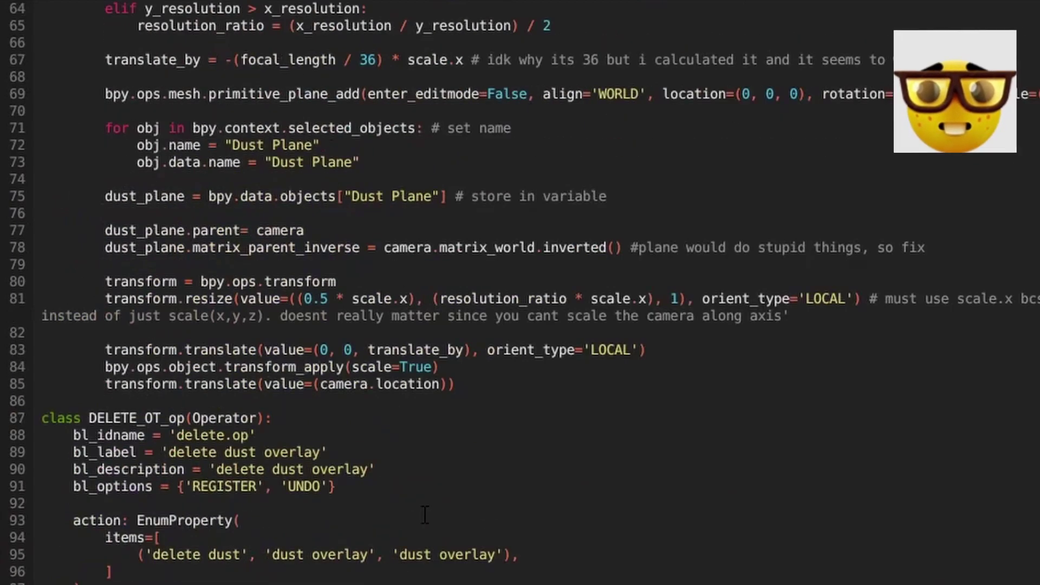
{"action": "scroll", "coordinate": [421, 483], "scroll_direction": "down", "scroll_amount": 2}
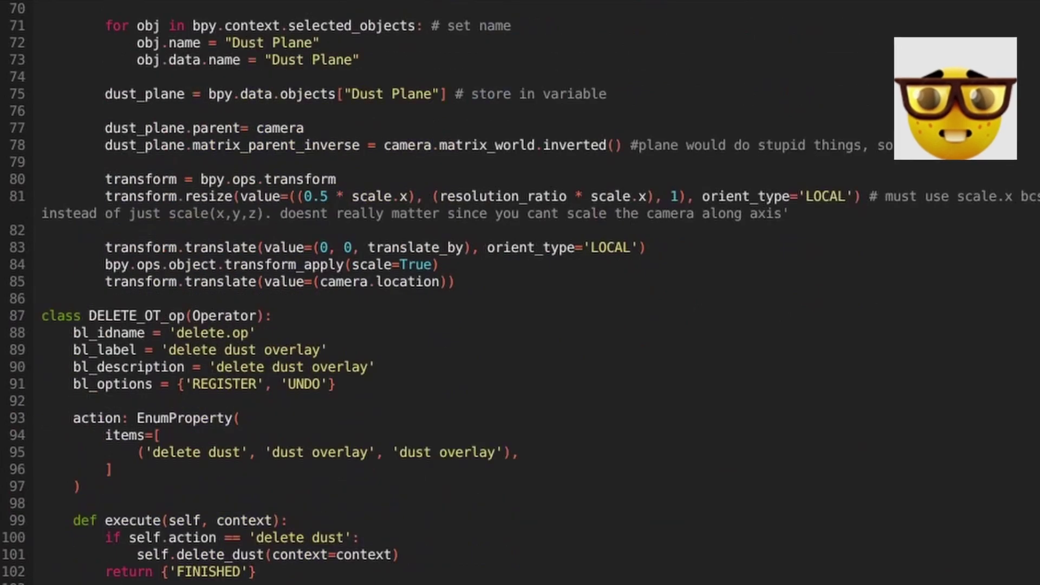
Examine the MATERIALS_OT_op class and its set_material method, highlighting the dust overlays.blend path, the library loading and the material lookup
{"action": "scroll", "coordinate": [104, 217], "scroll_direction": "down", "scroll_amount": 7}
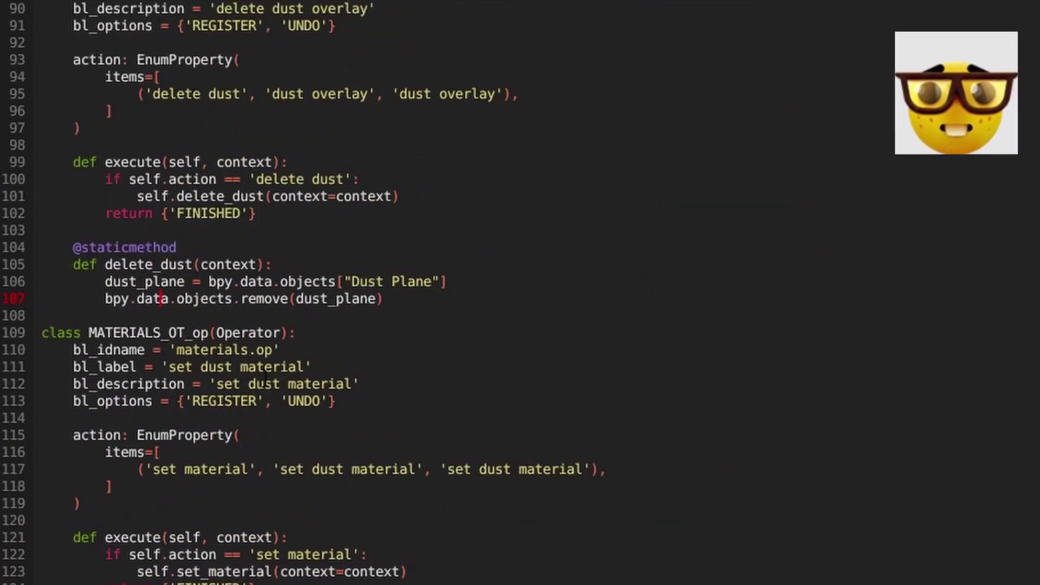
{"action": "scroll", "coordinate": [262, 381], "scroll_direction": "down", "scroll_amount": 4}
{"action": "left_click_drag", "start_coordinate": [105, 452], "coordinate": [242, 468]}
{"action": "left_click", "coordinate": [330, 486]}
{"action": "mouse_move", "coordinate": [348, 487]}
{"action": "left_mouse_down"}
{"action": "mouse_move", "coordinate": [129, 477]}
{"action": "mouse_move", "coordinate": [336, 486]}
{"action": "left_mouse_up"}
{"action": "left_click", "coordinate": [183, 501]}
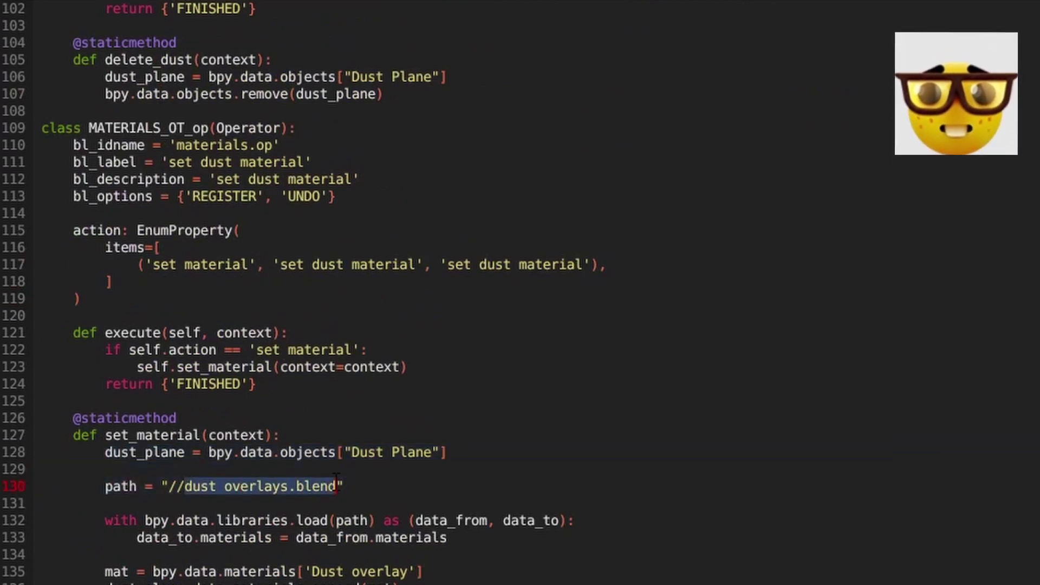
{"action": "left_click", "coordinate": [197, 528]}
{"action": "left_click_drag", "start_coordinate": [208, 541], "coordinate": [298, 541]}
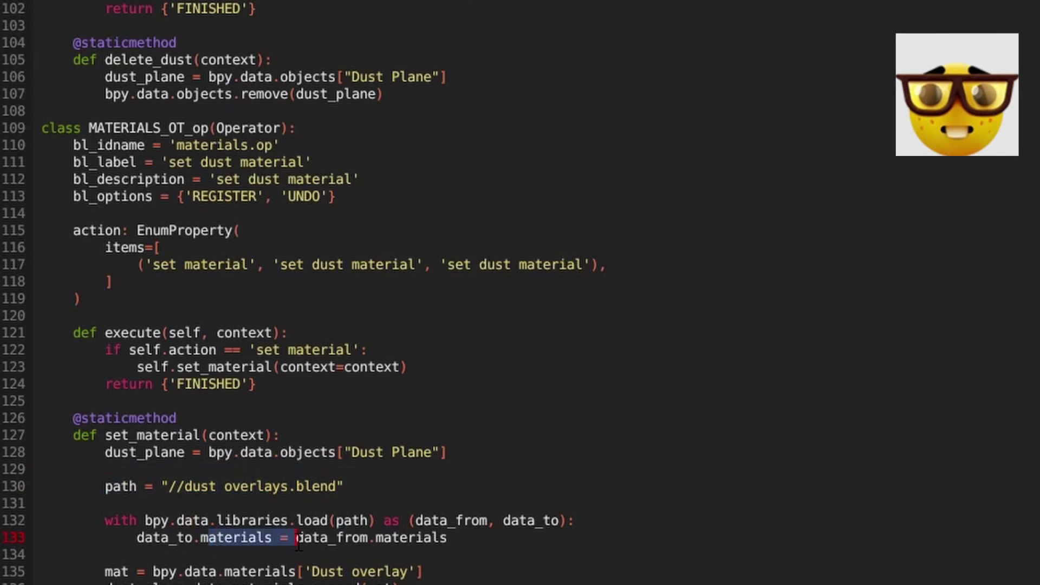
{"action": "left_click", "coordinate": [261, 553]}
{"action": "left_click_drag", "start_coordinate": [113, 572], "coordinate": [237, 571]}
{"action": "left_click", "coordinate": [297, 571]}
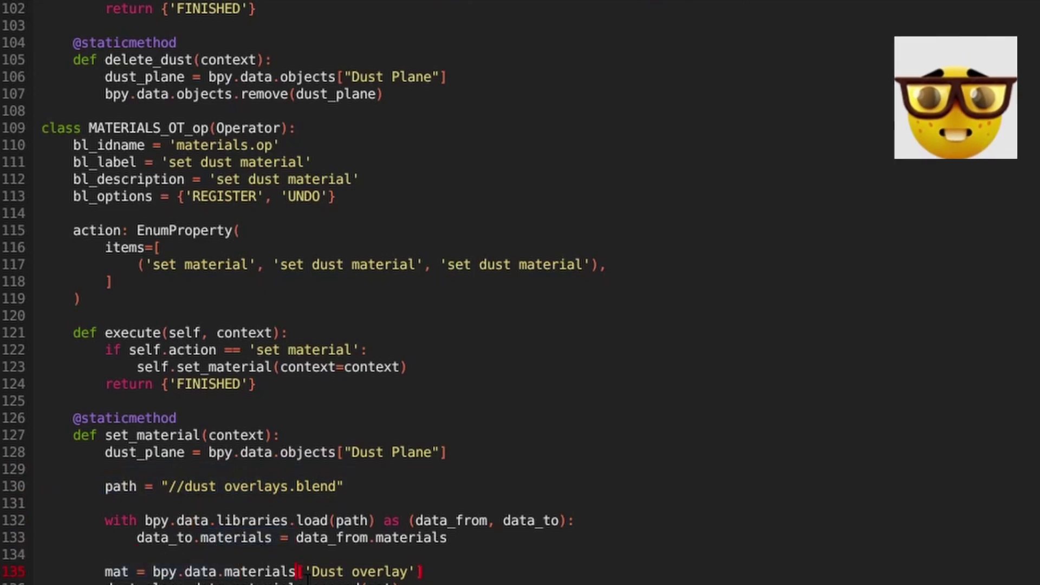
Review the register and unregister functions and return to the beginning of the script
{"action": "scroll", "coordinate": [296, 542], "scroll_direction": "down", "scroll_amount": 4}
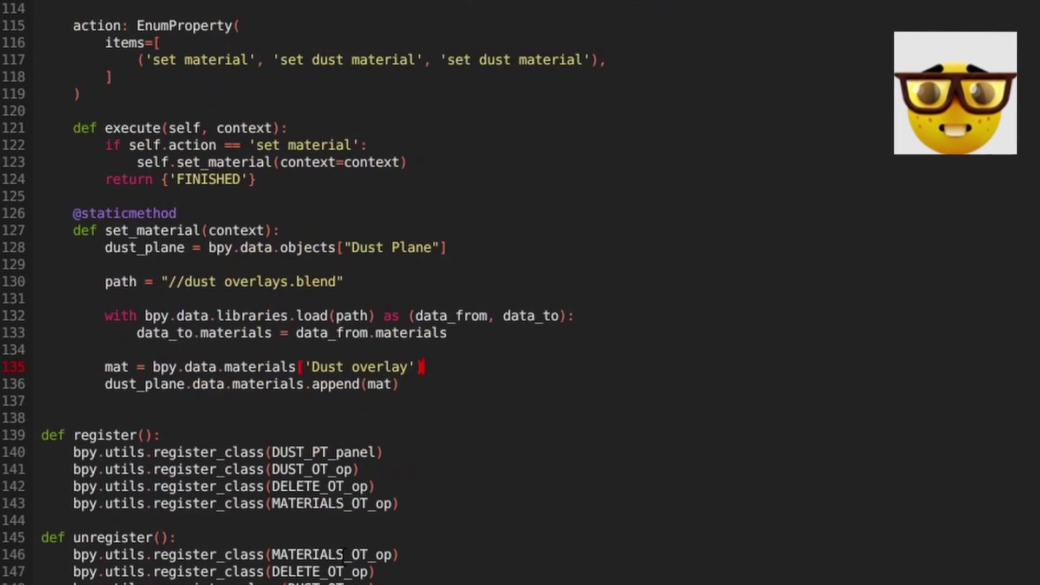
{"action": "left_click_drag", "start_coordinate": [76, 580], "coordinate": [77, 504]}
{"action": "left_click", "coordinate": [78, 520]}
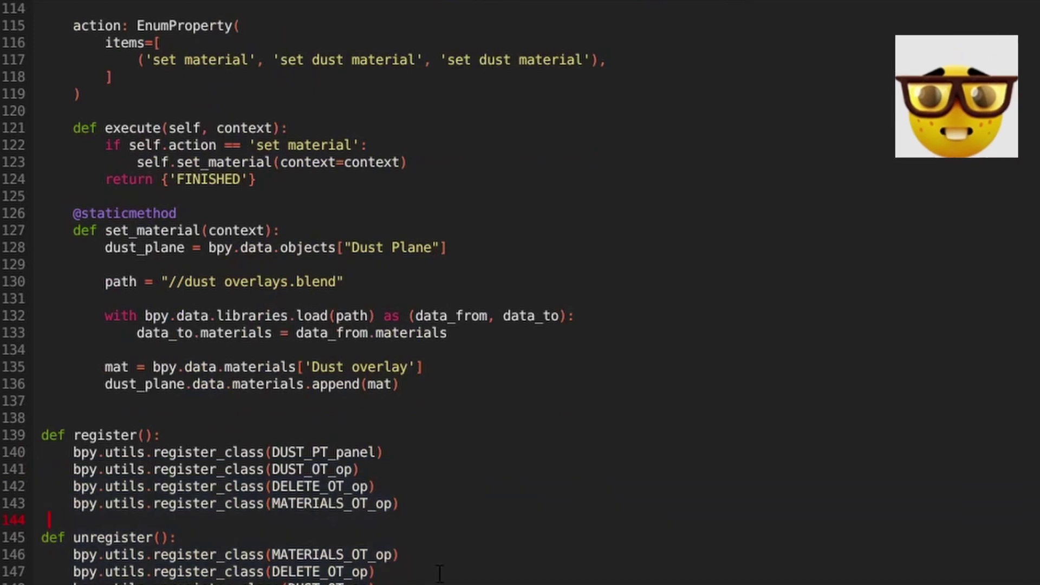
{"action": "scroll", "coordinate": [439, 573], "scroll_direction": "up", "scroll_amount": 20}
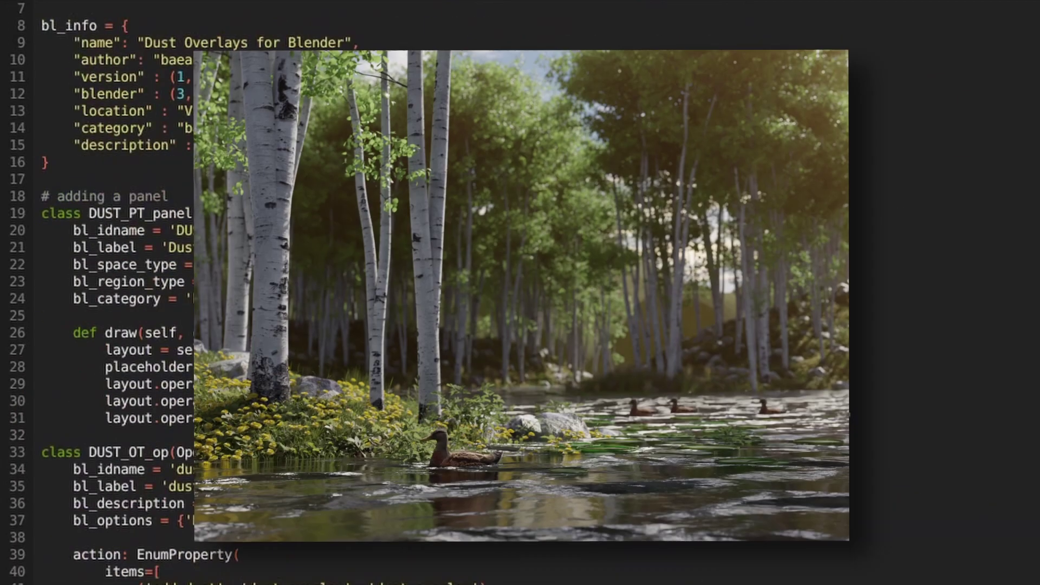
{"action": "scroll", "coordinate": [520, 292], "scroll_direction": "up", "scroll_amount": 2}
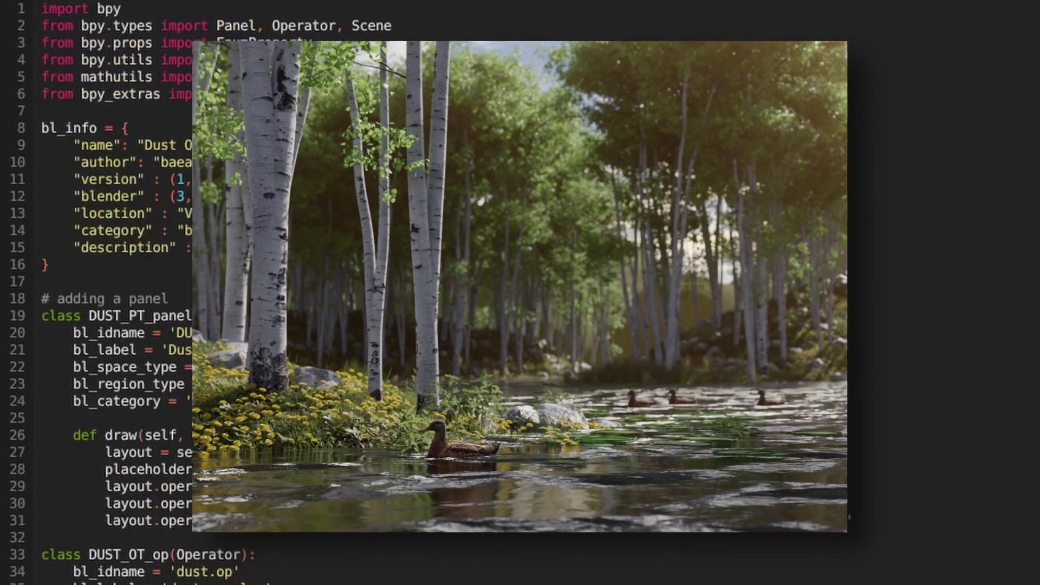